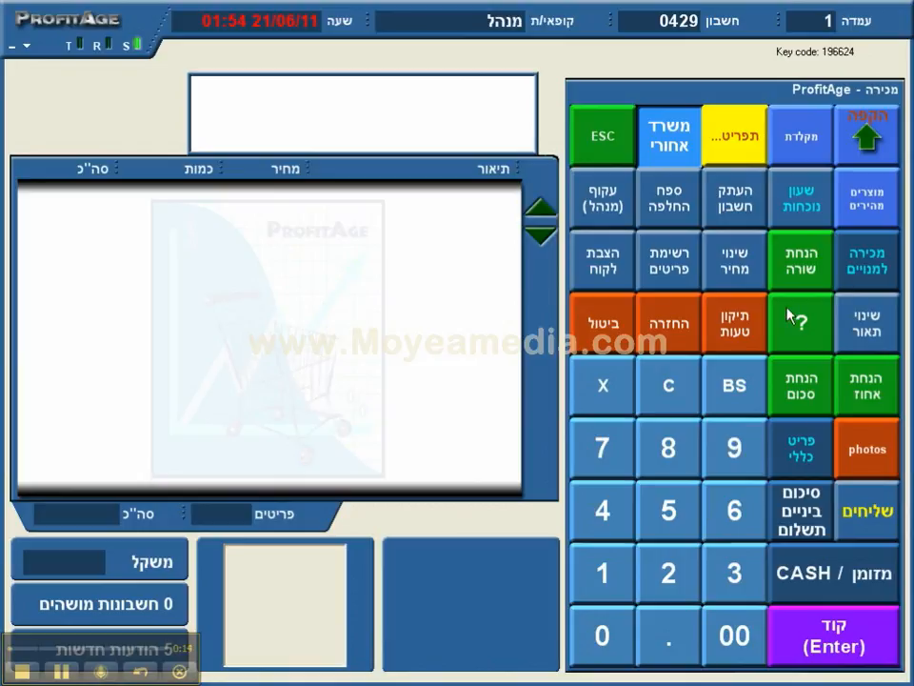
# Step: Visit the quick-keys product screen, return to the main sale screen, and enter the back office
pyautogui.click(868, 441)
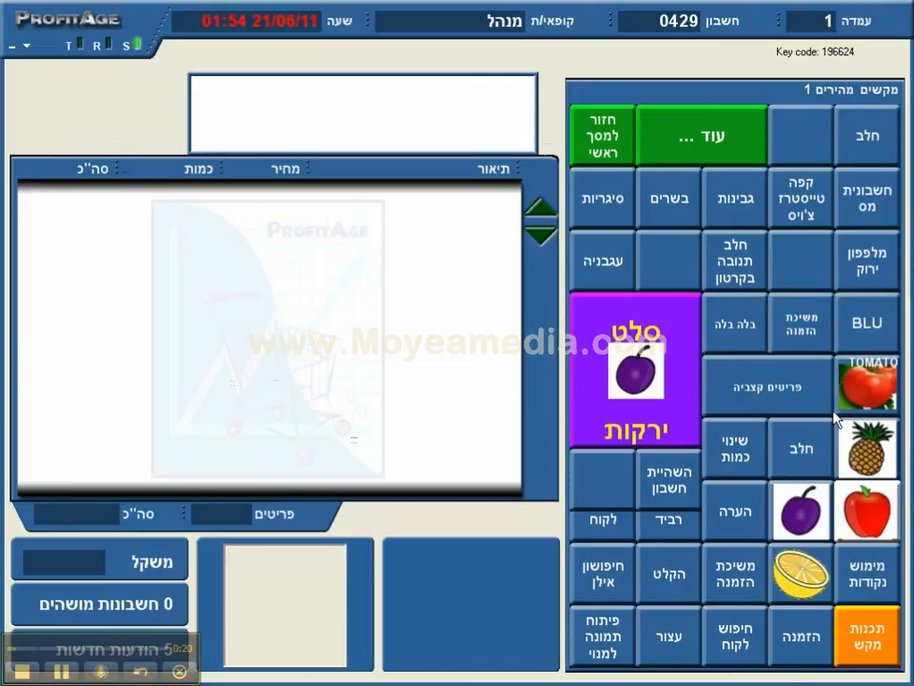
pyautogui.click(604, 128)
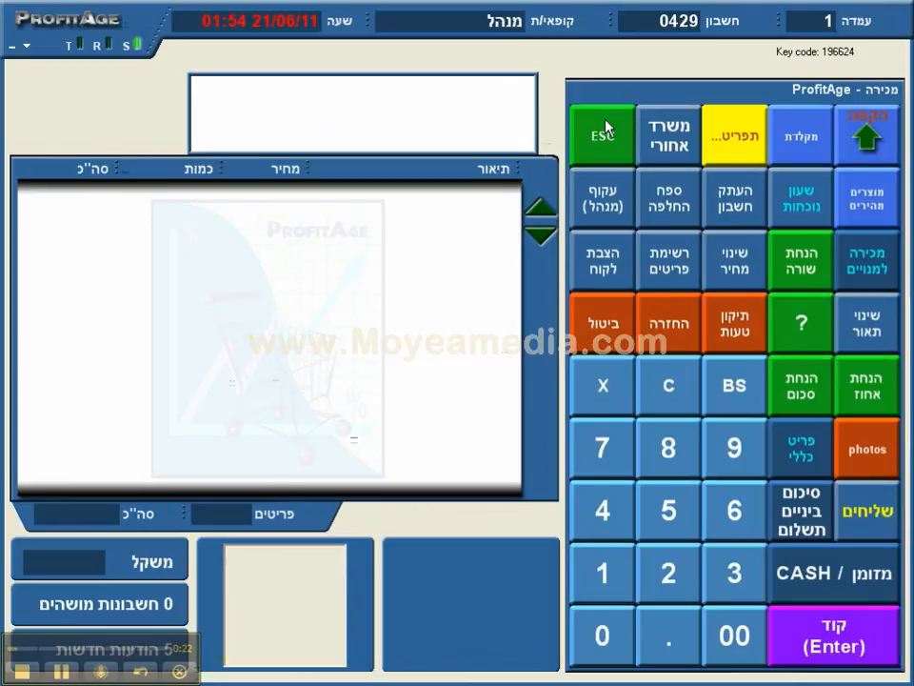
pyautogui.click(681, 124)
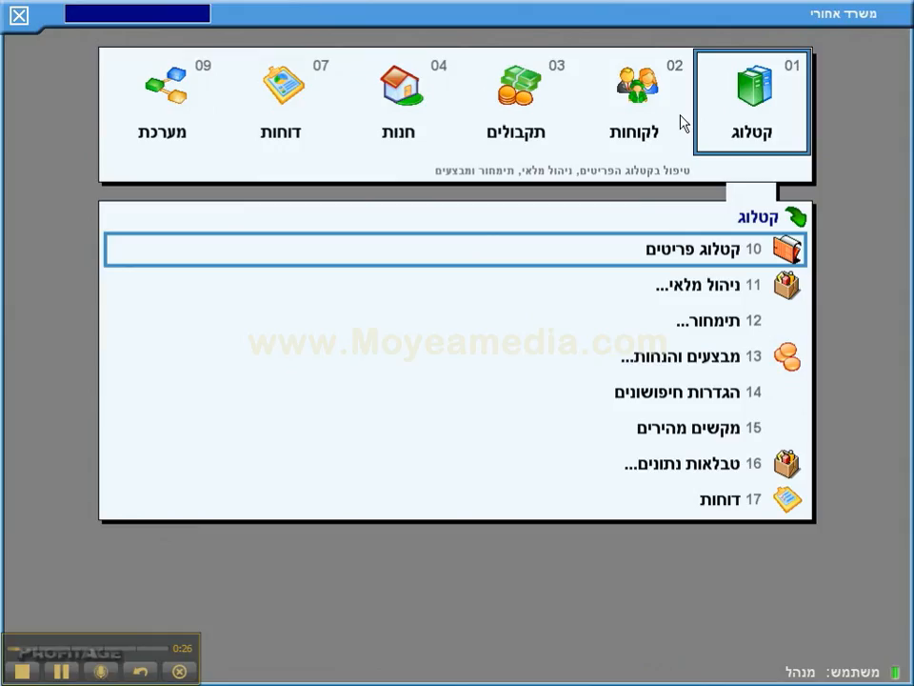
# Step: Go through store settings, additional settings and key settings to the touch-screen key sets table
pyautogui.press('Down')
pyautogui.press('Return')
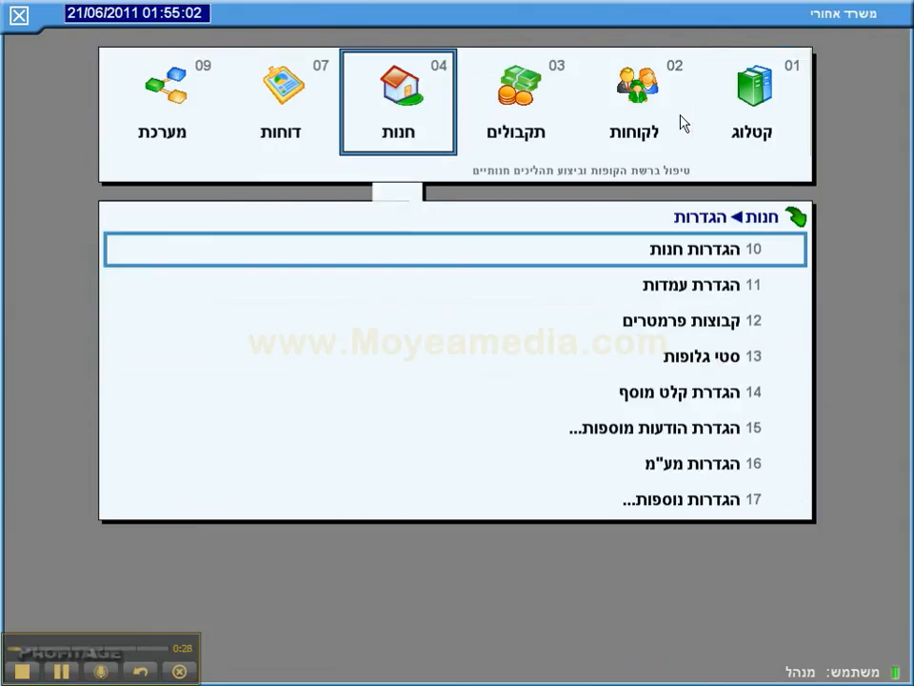
pyautogui.press('Up')
pyautogui.press('Return')
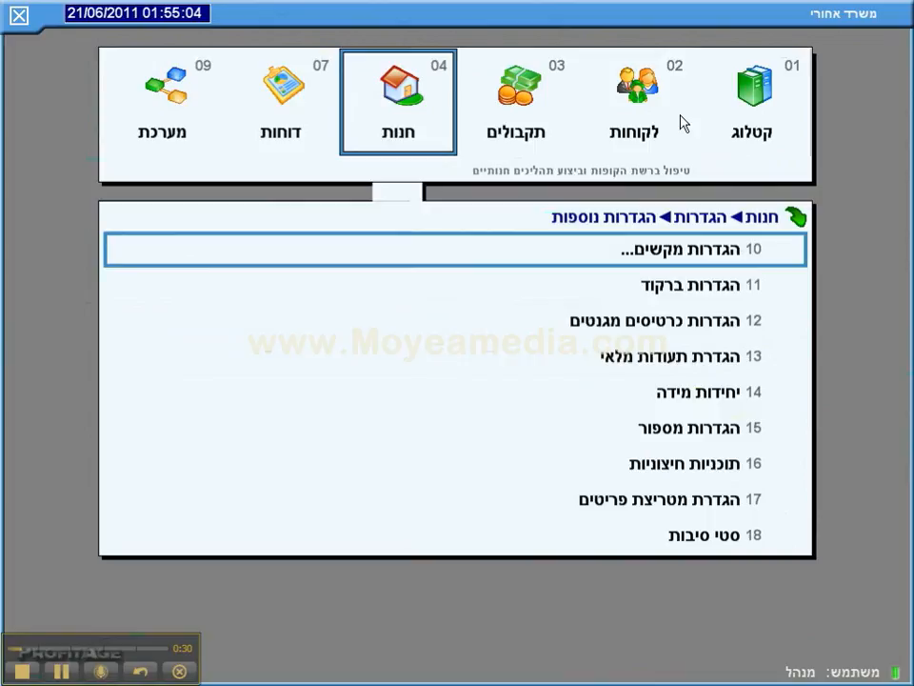
pyautogui.press('Return')
pyautogui.press('Down')
pyautogui.press('Down')
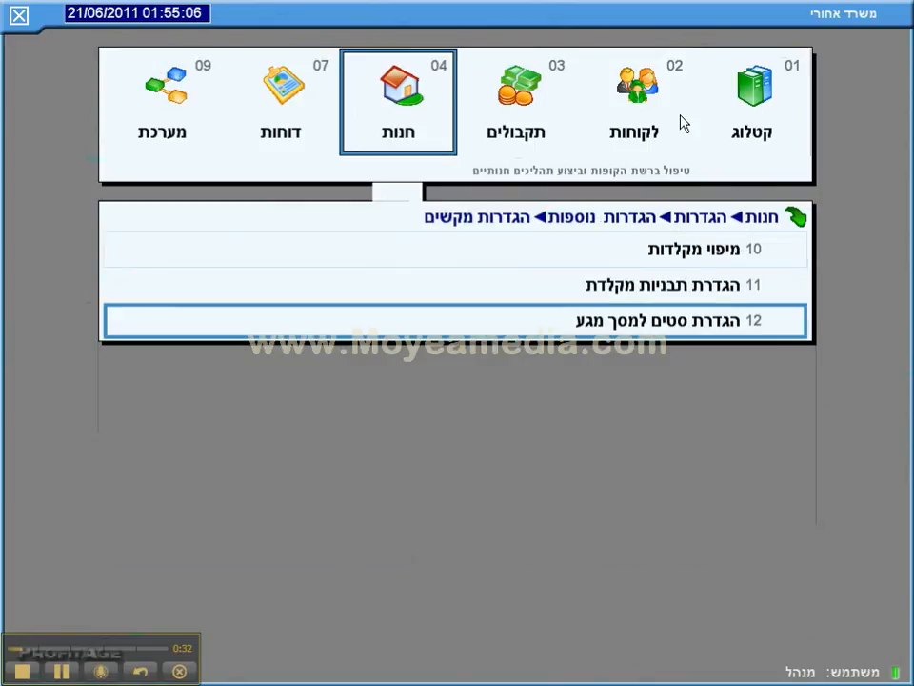
pyautogui.press('Return')
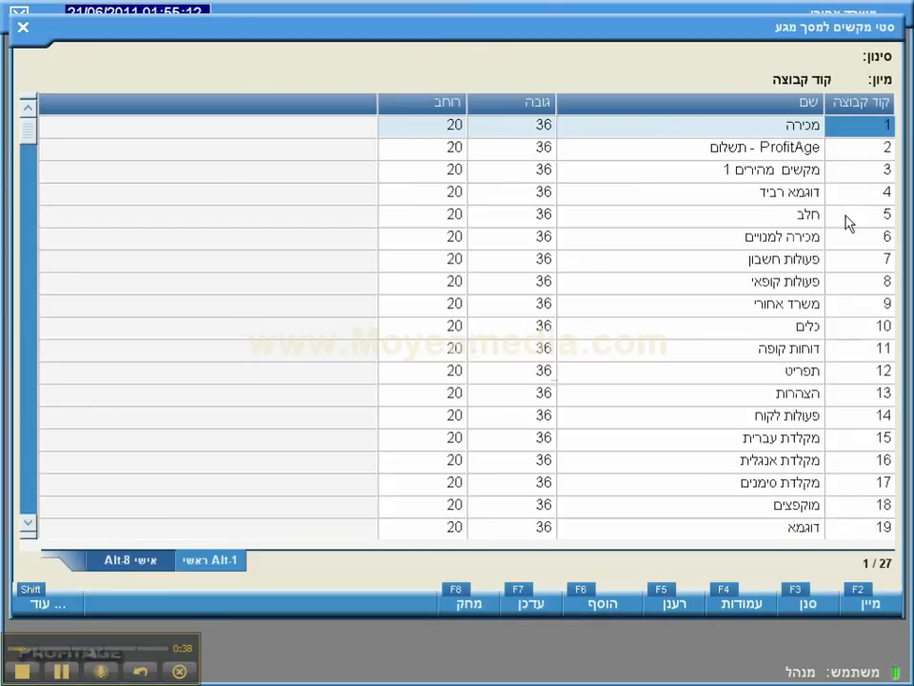
pyautogui.click(866, 152)
pyautogui.doubleClick(866, 162)
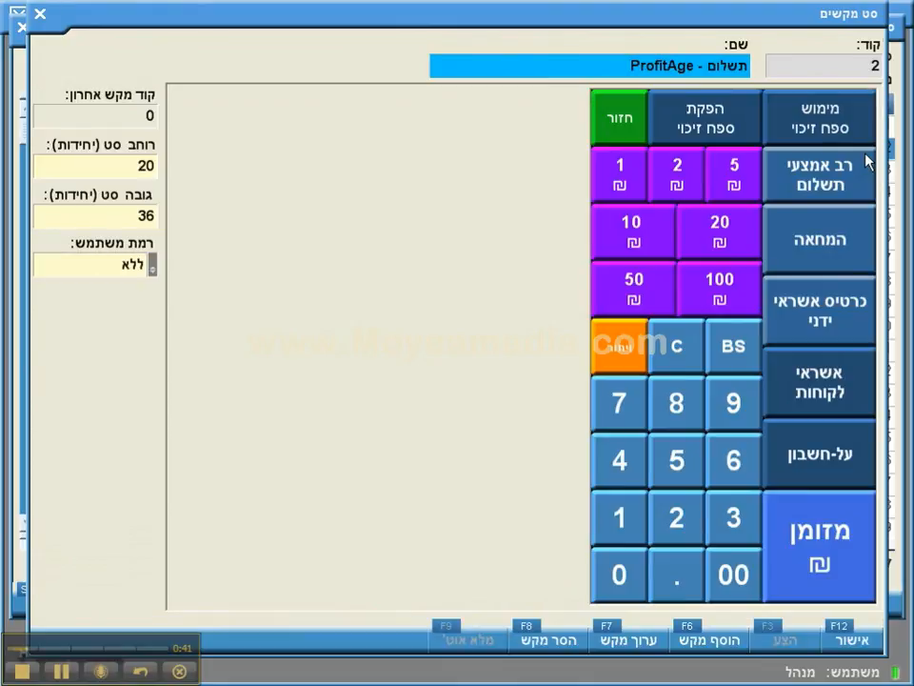
pyautogui.press('Escape')
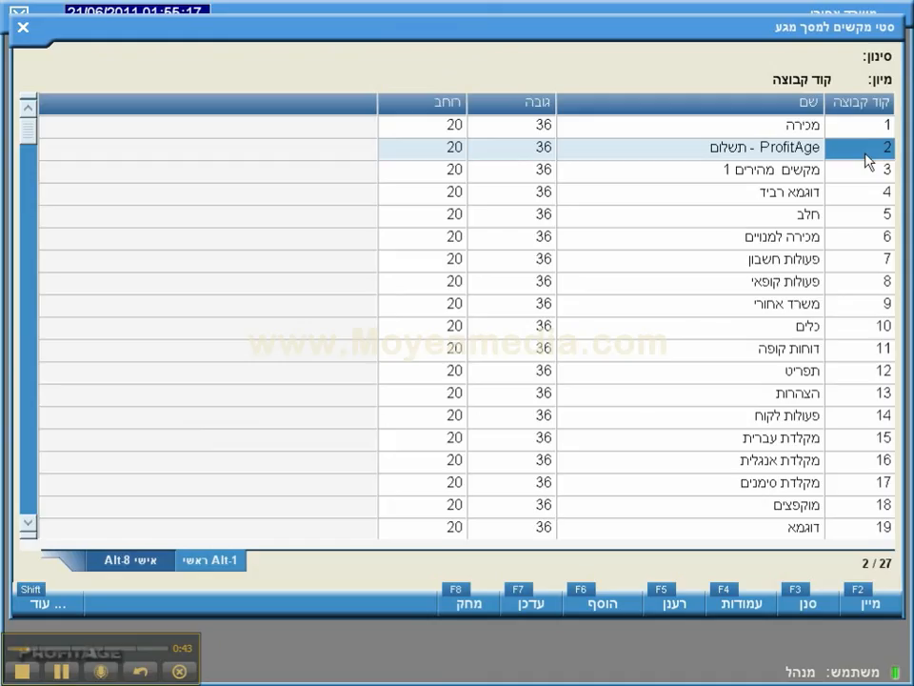
pyautogui.click(868, 180)
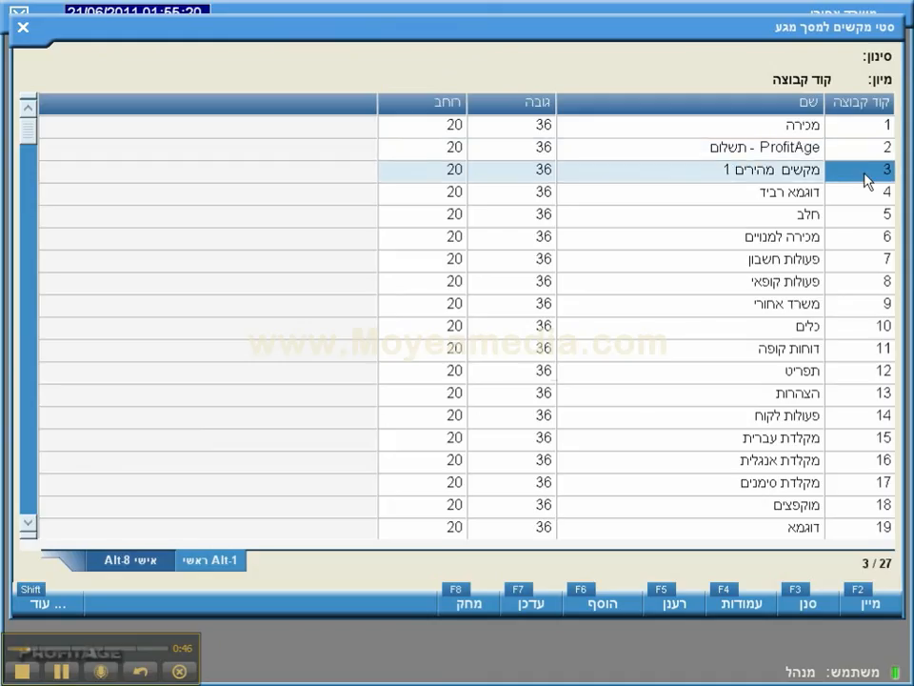
pyautogui.doubleClick(868, 180)
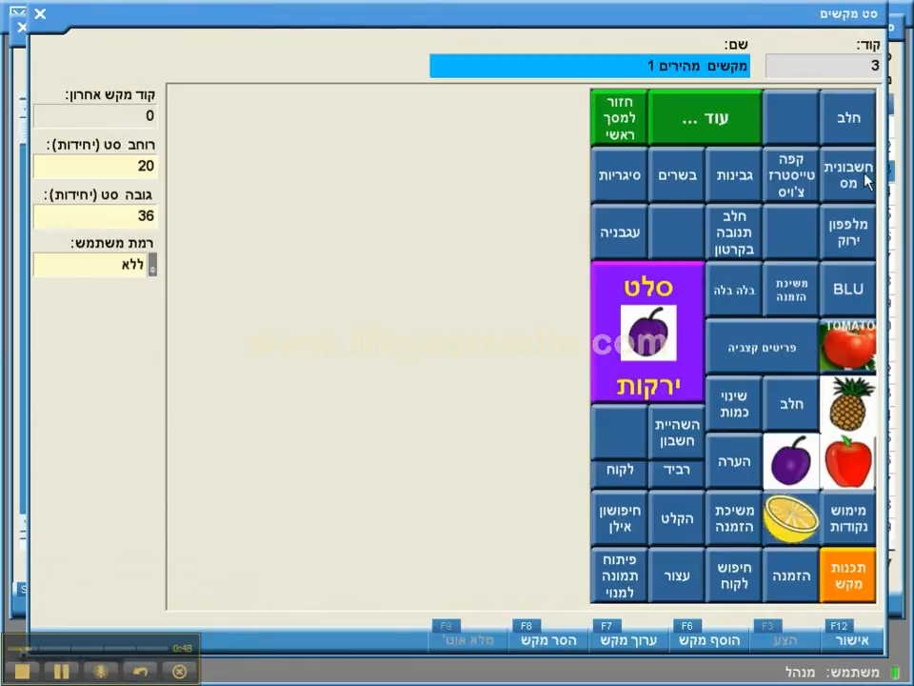
pyautogui.press('Escape')
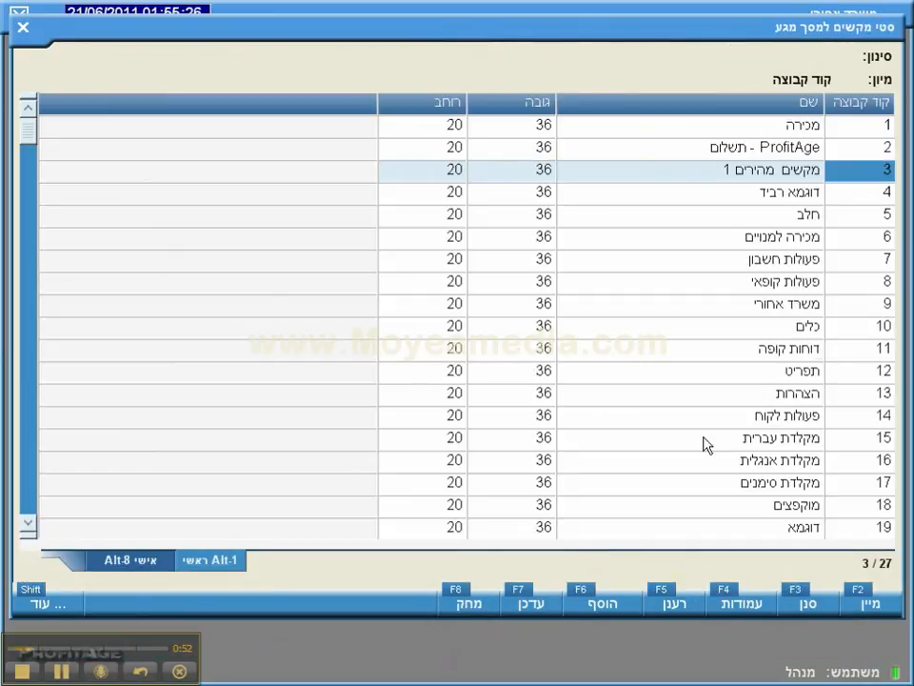
# Step: Start a new touch-screen key set named 'אקווריום'
pyautogui.click(591, 602)
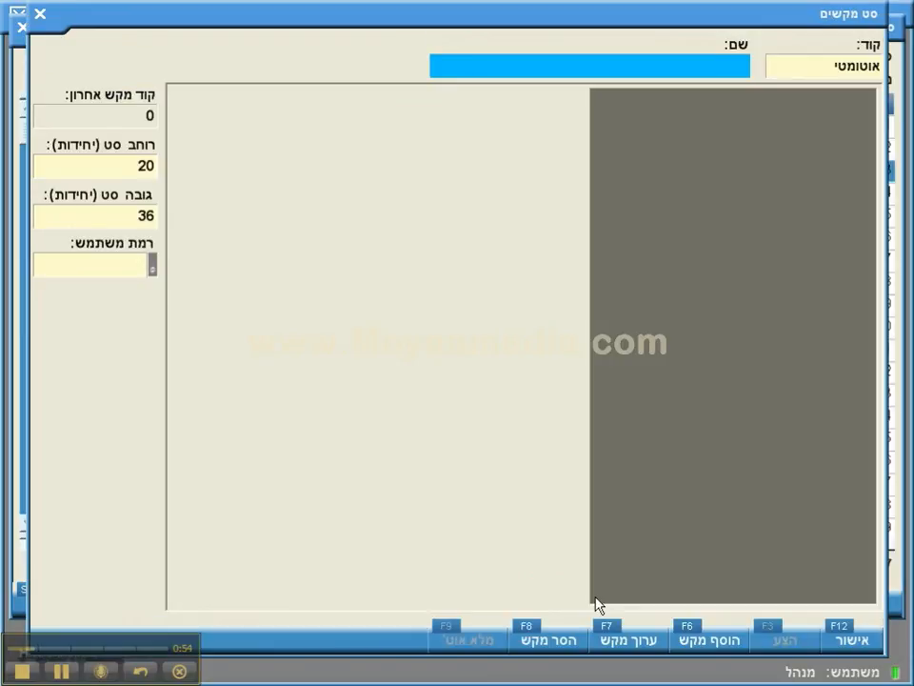
pyautogui.write('אקוור')
pyautogui.write('יום')
pyautogui.press('Tab')
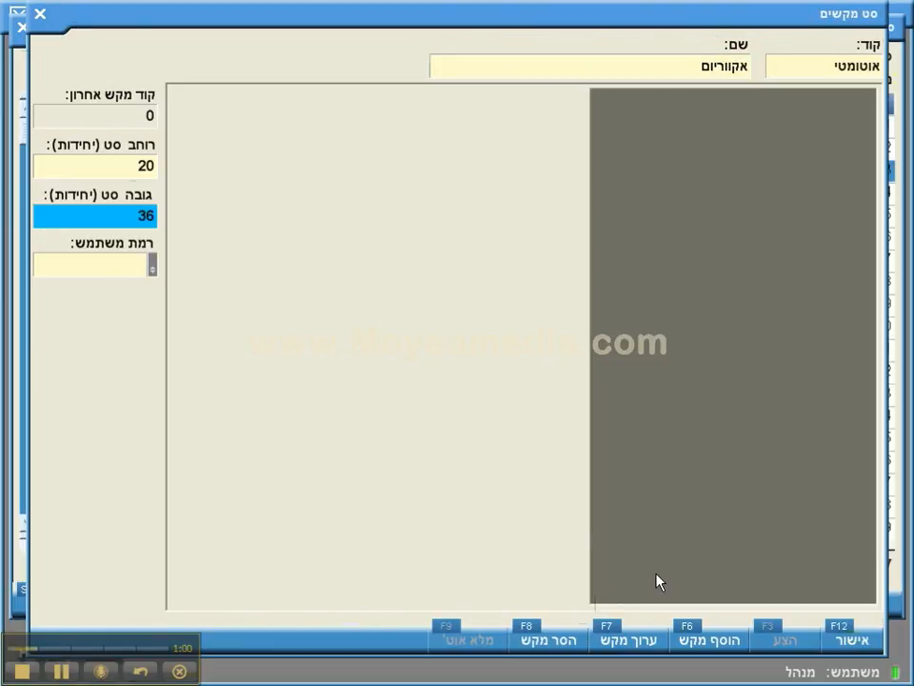
# Step: Review the set's width and height, and leave its user level at none
pyautogui.click(134, 168)
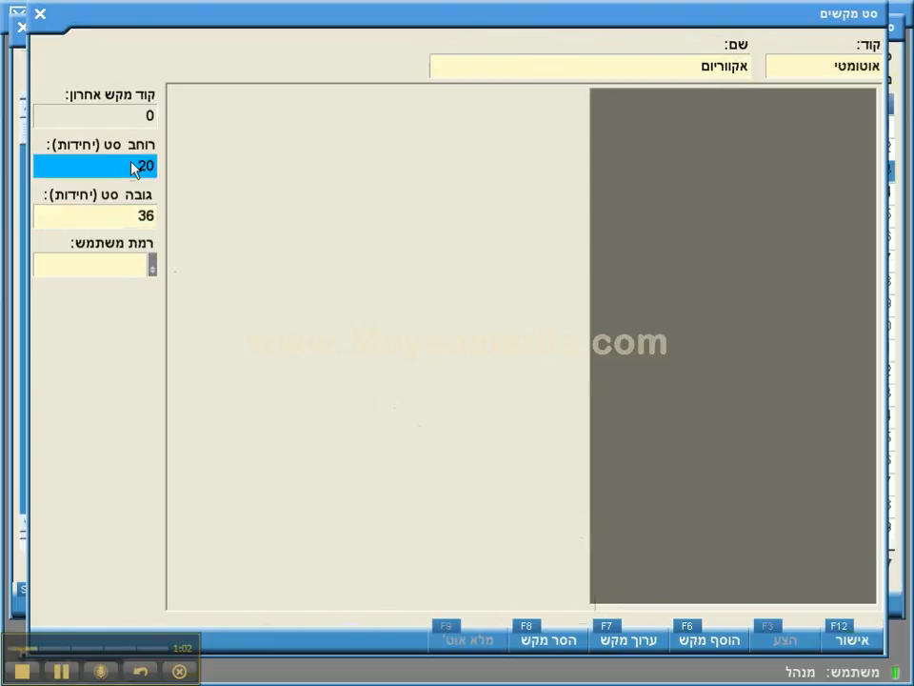
pyautogui.click(143, 217)
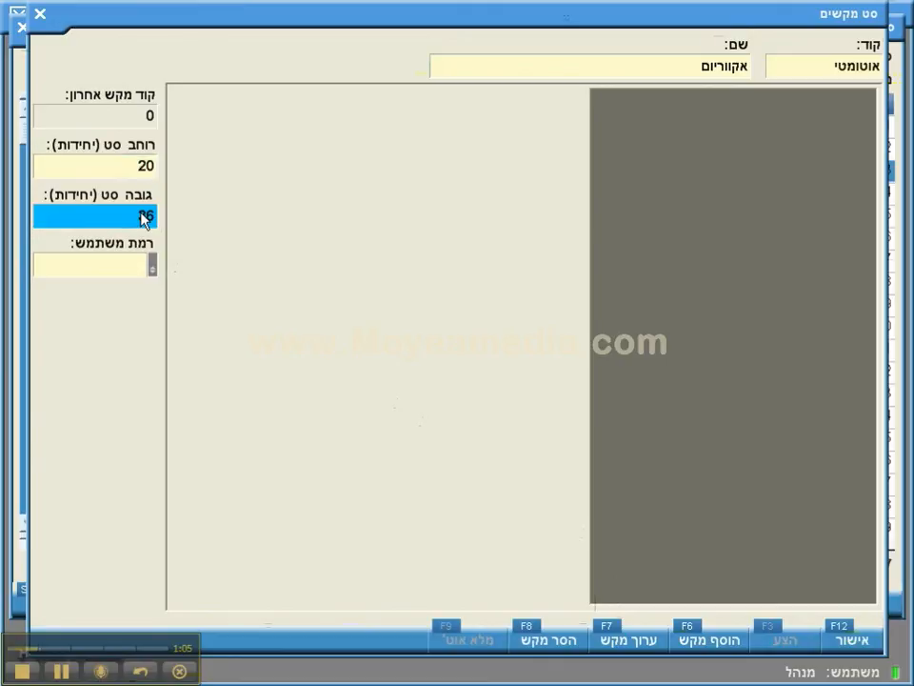
pyautogui.click(123, 277)
pyautogui.click(122, 273)
pyautogui.click(122, 272)
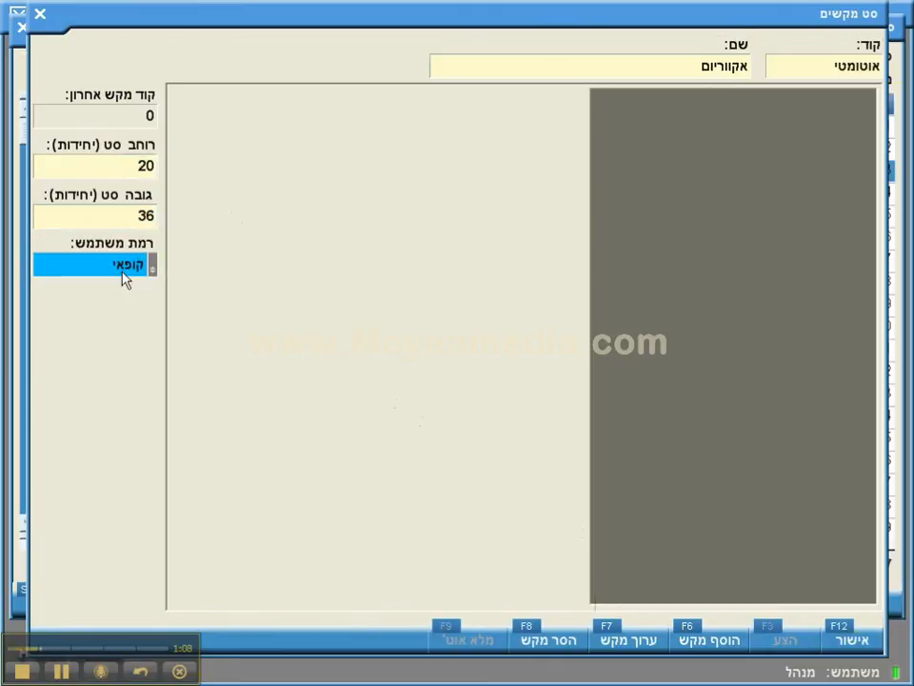
pyautogui.click(122, 273)
pyautogui.click(121, 272)
pyautogui.click(124, 277)
pyautogui.click(122, 272)
# Step: Add Key 0 to the set and resize it to 10 wide by 6 high
pyautogui.click(700, 646)
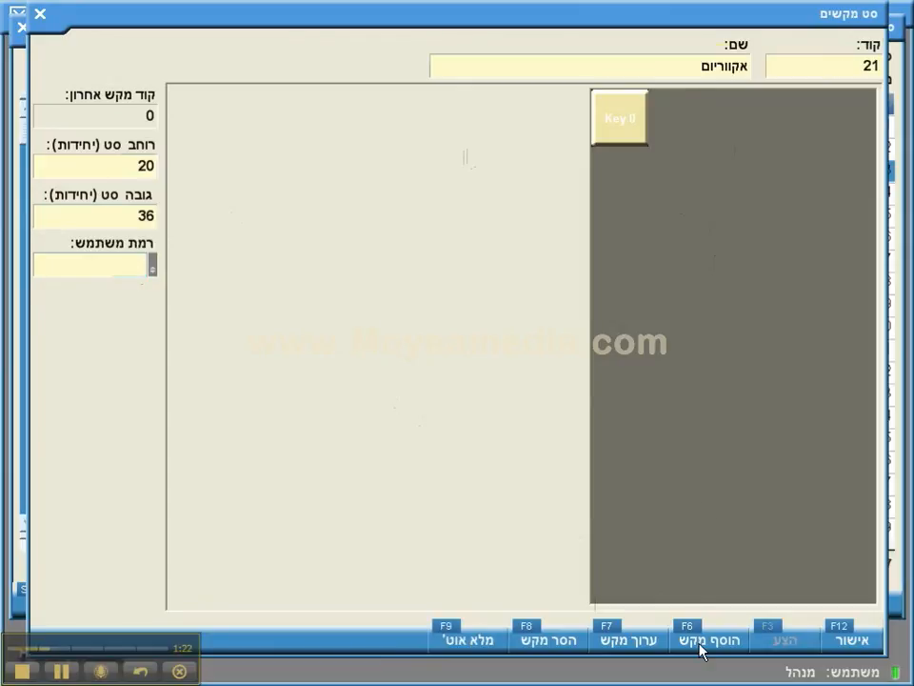
pyautogui.doubleClick(633, 148)
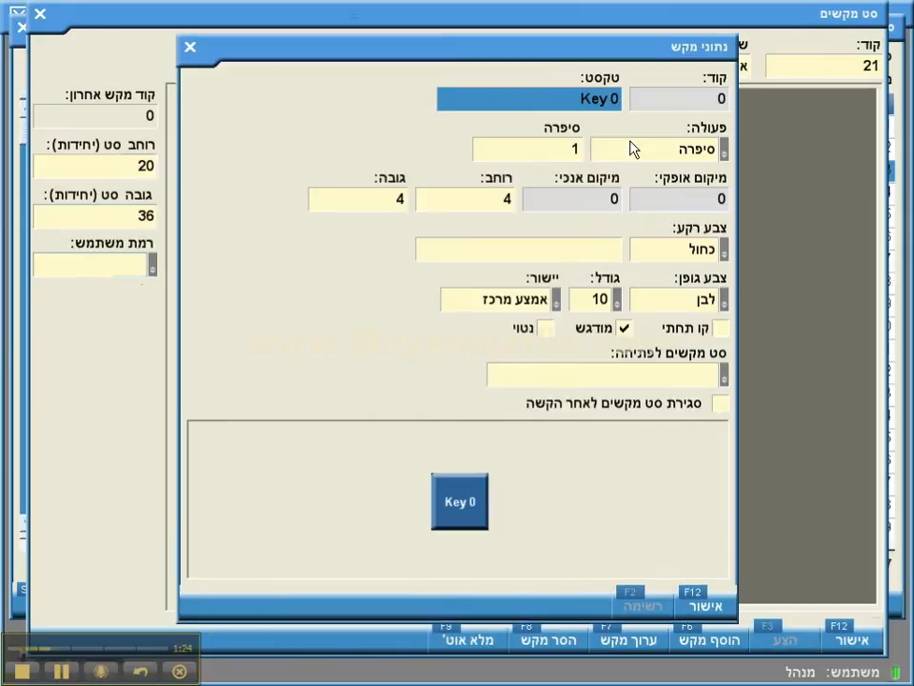
pyautogui.click(475, 200)
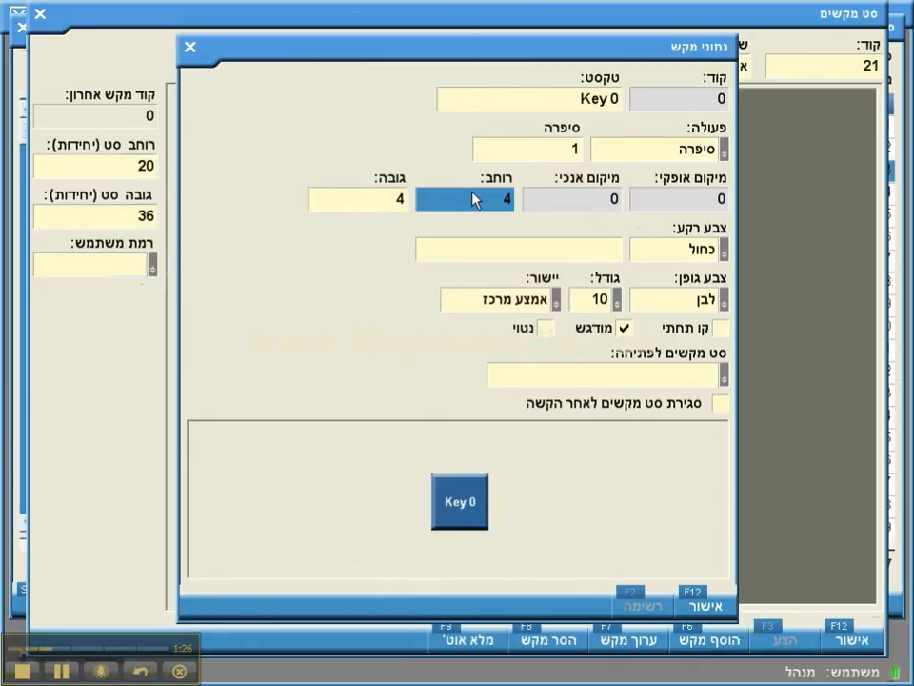
pyautogui.write('10')
pyautogui.press('Tab')
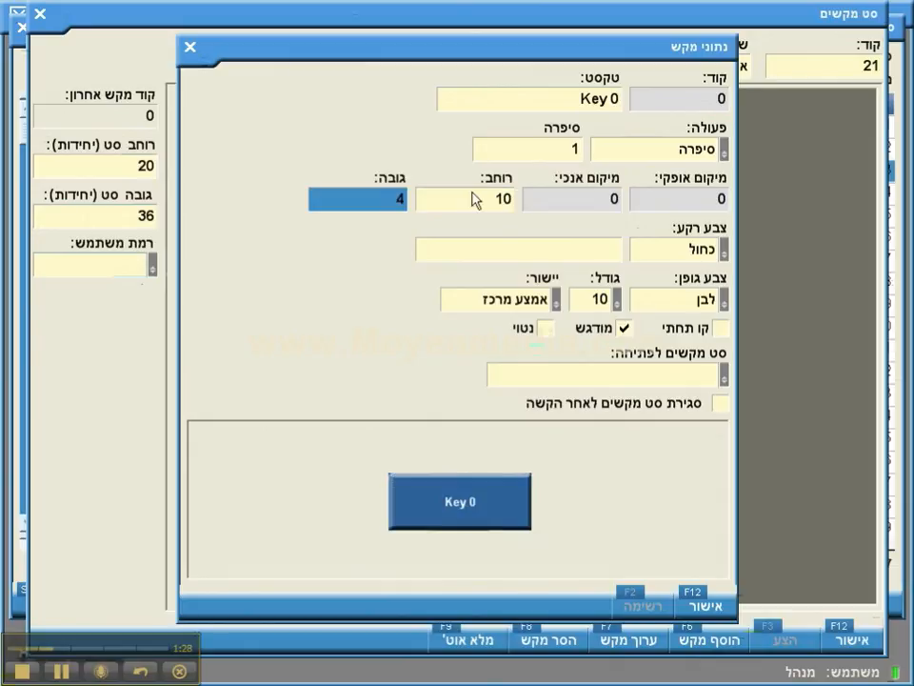
pyautogui.write('6')
pyautogui.press('Tab')
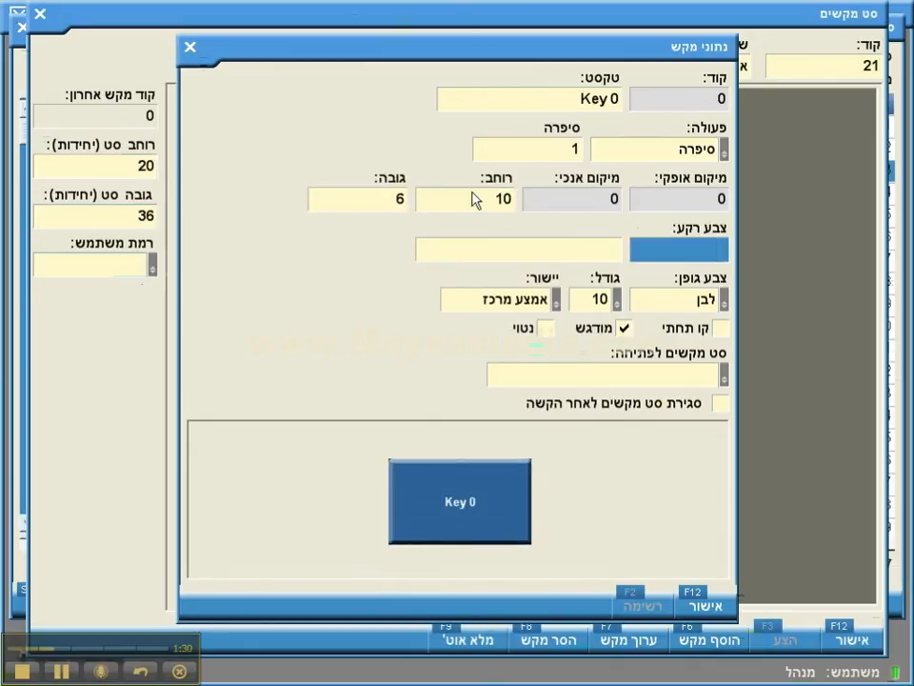
pyautogui.click(694, 609)
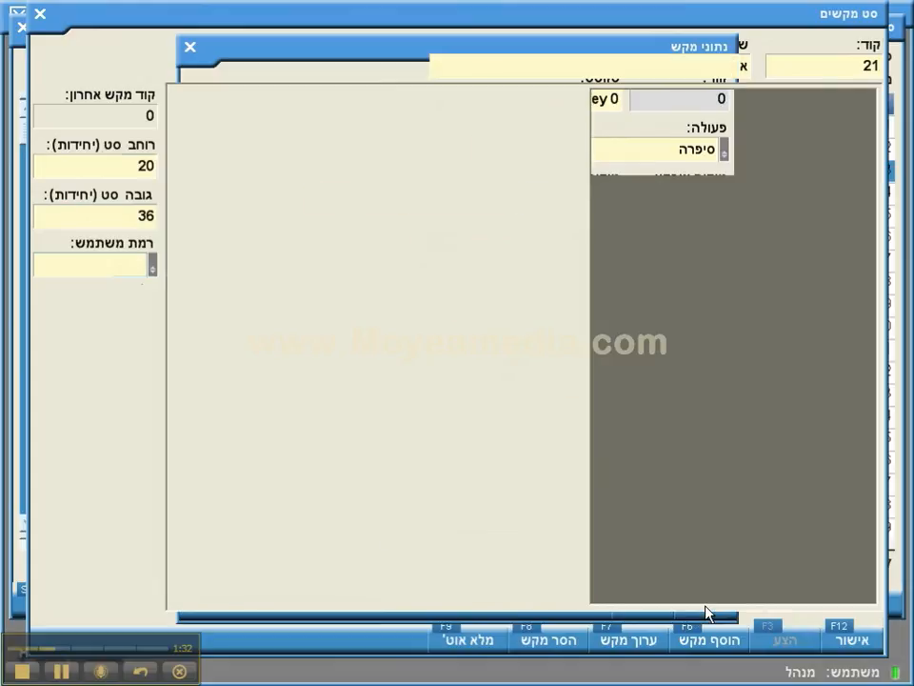
# Step: Auto-fill the set's grid with twelve Key 0 copies in two columns of six
pyautogui.click(476, 641)
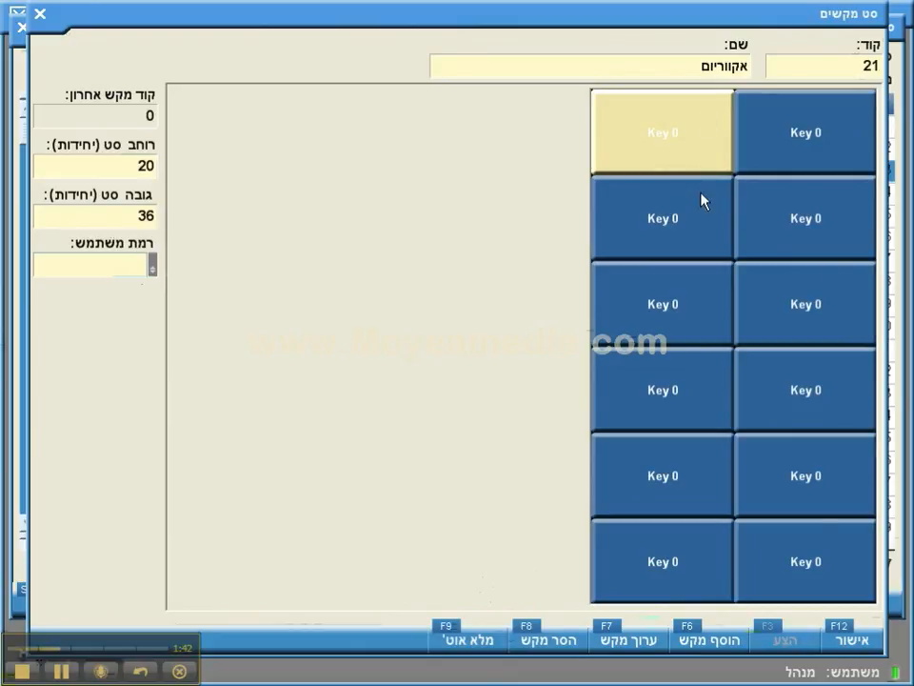
# Step: Label a bottom-row key 'סגור' and set its action to close all key sets
pyautogui.doubleClick(814, 545)
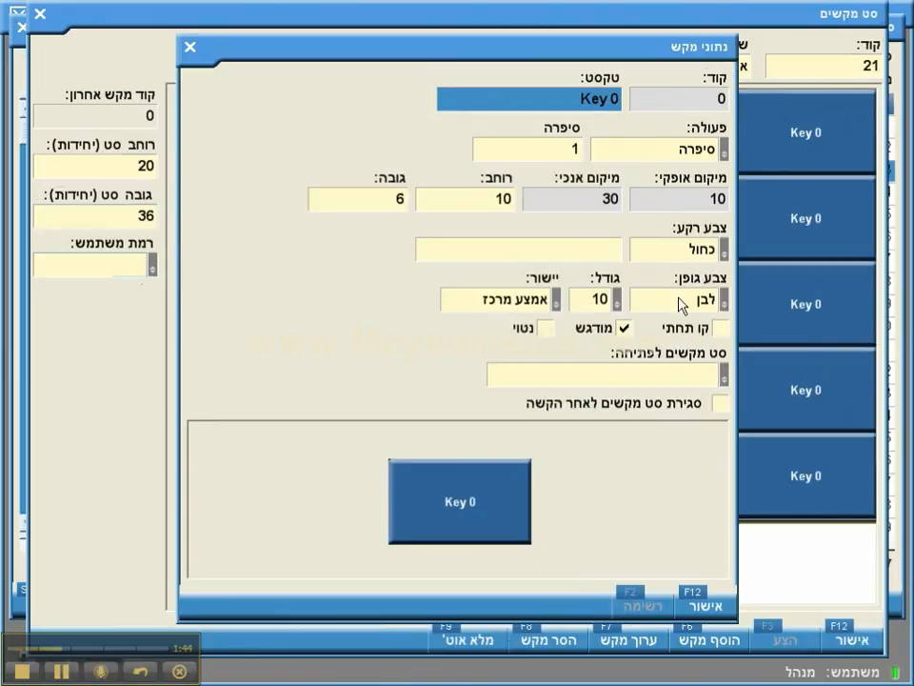
pyautogui.write('סגור')
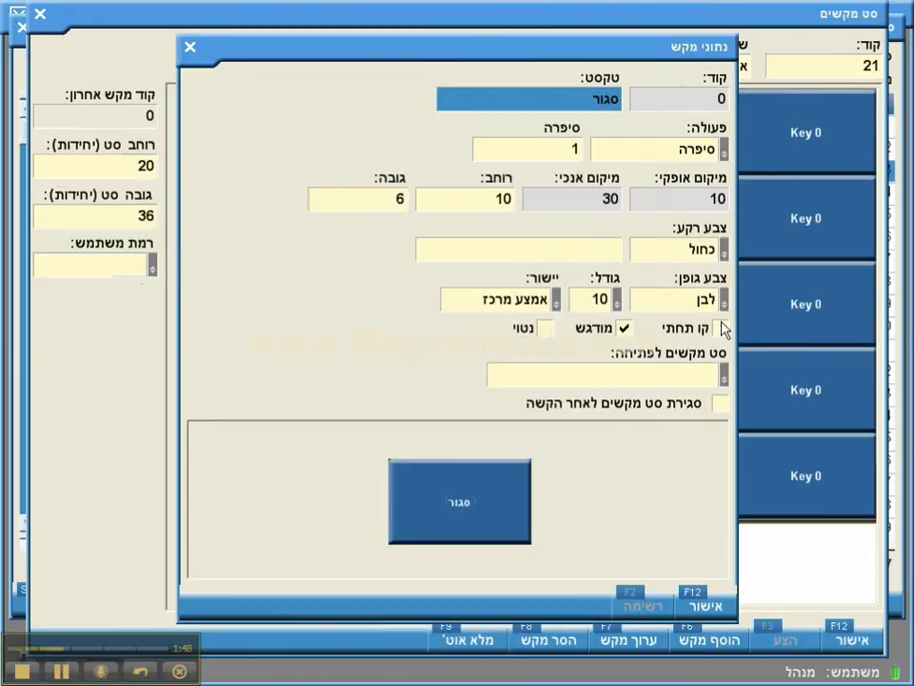
pyautogui.press('Tab')
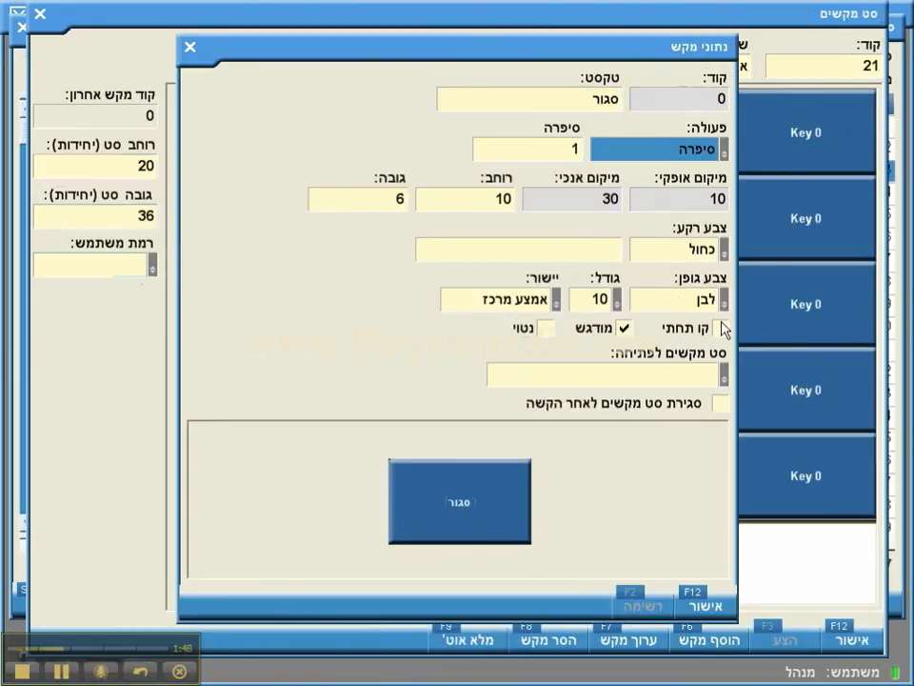
pyautogui.press('Down')
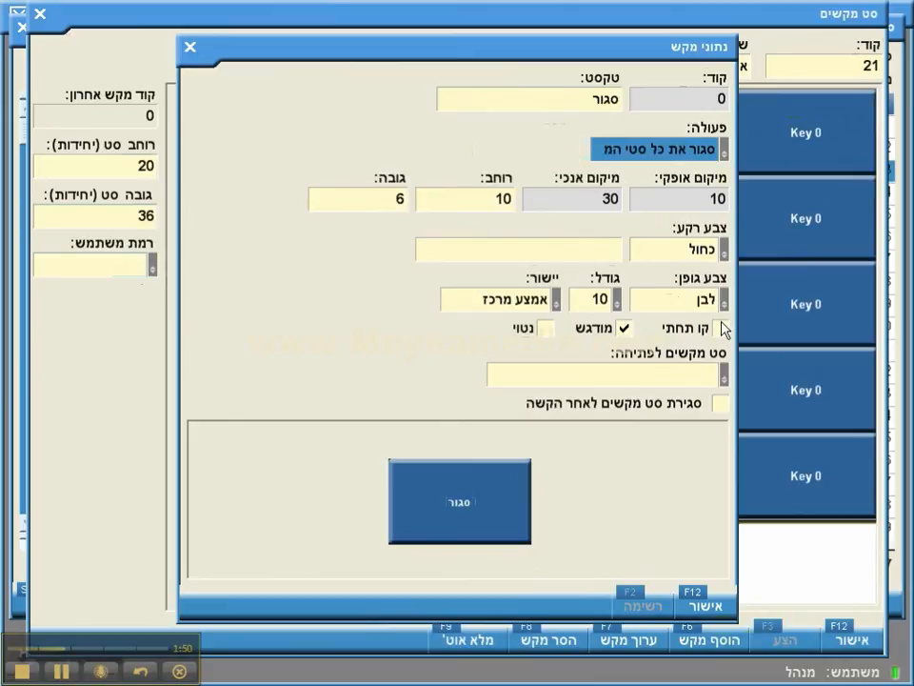
pyautogui.press('Tab')
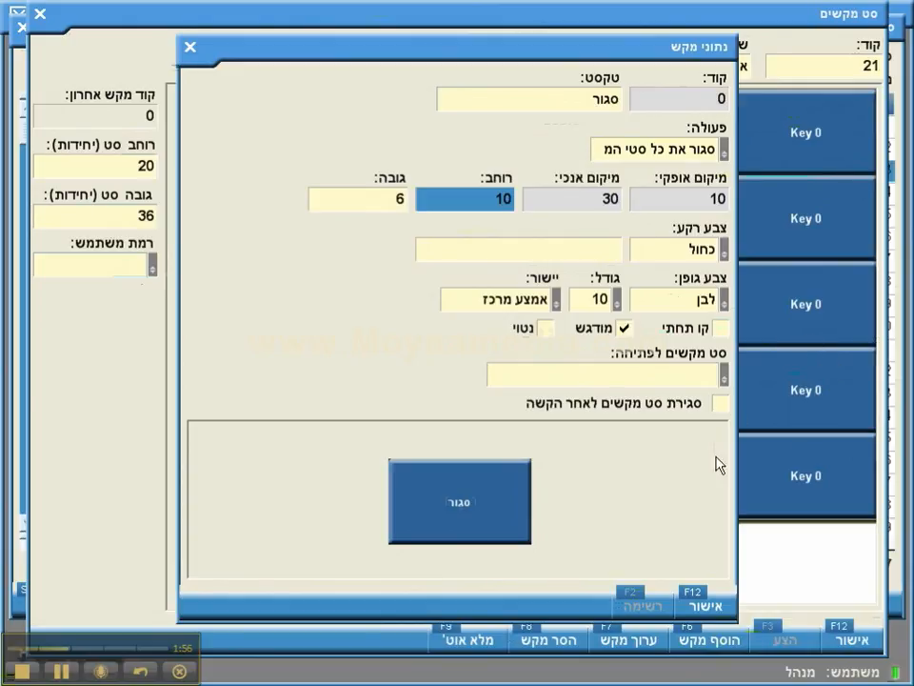
pyautogui.click(701, 596)
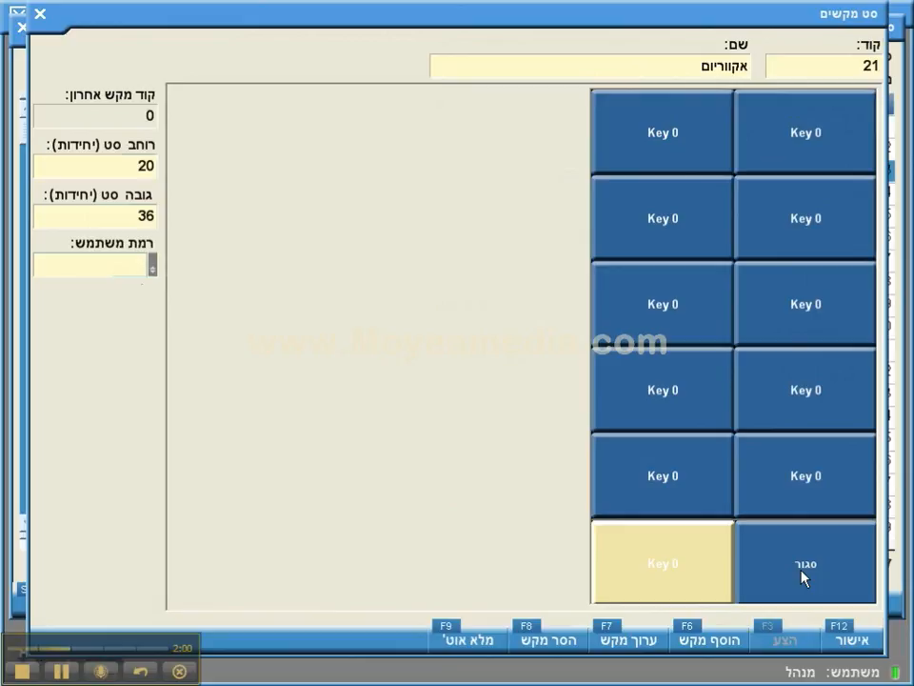
# Step: Label an empty key 'כריש'
pyautogui.doubleClick(702, 156)
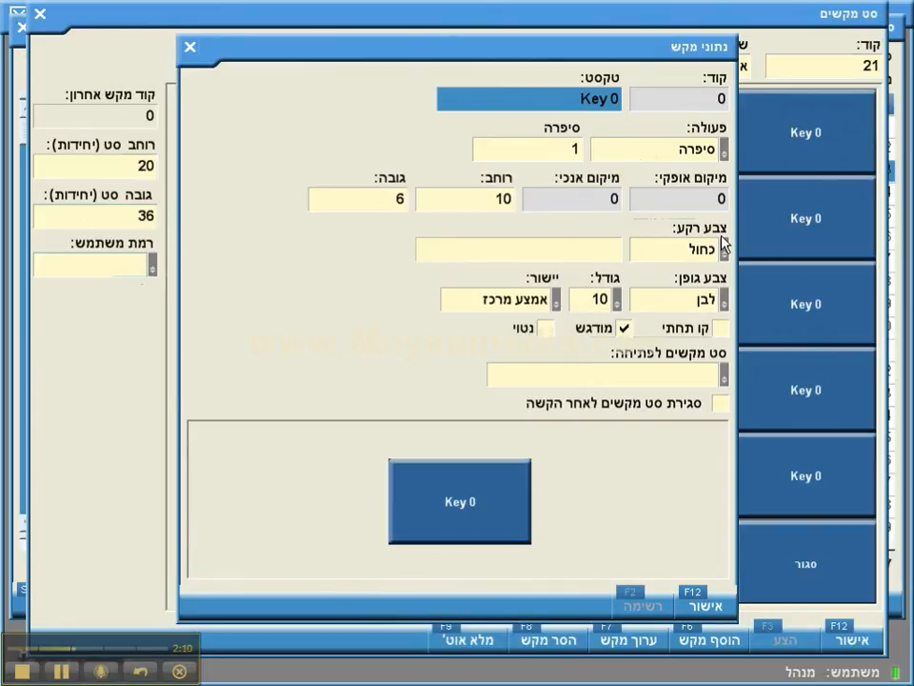
pyautogui.write('כ')
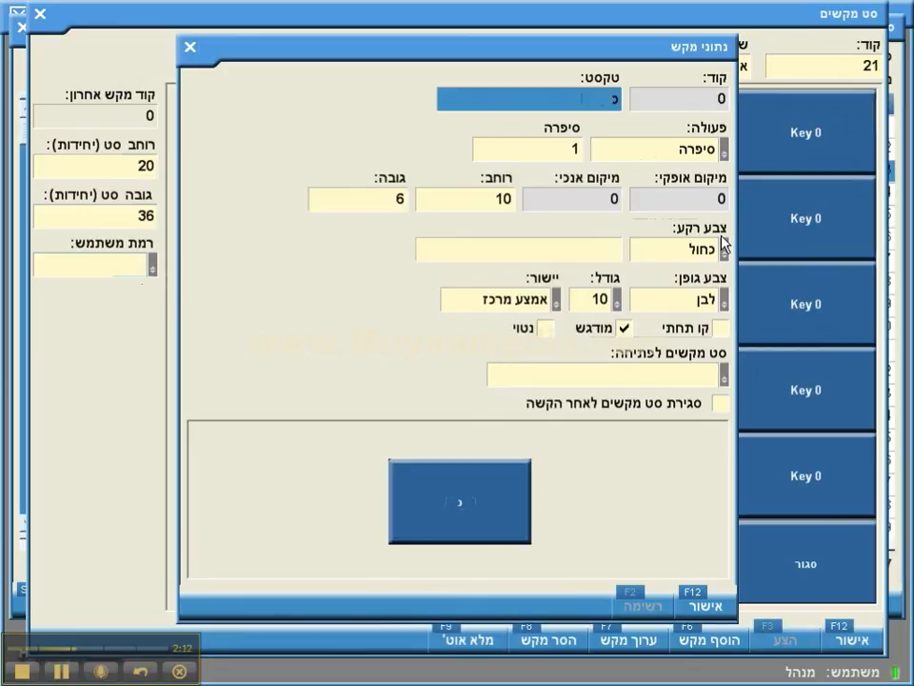
pyautogui.write('ריש')
pyautogui.press('Tab')
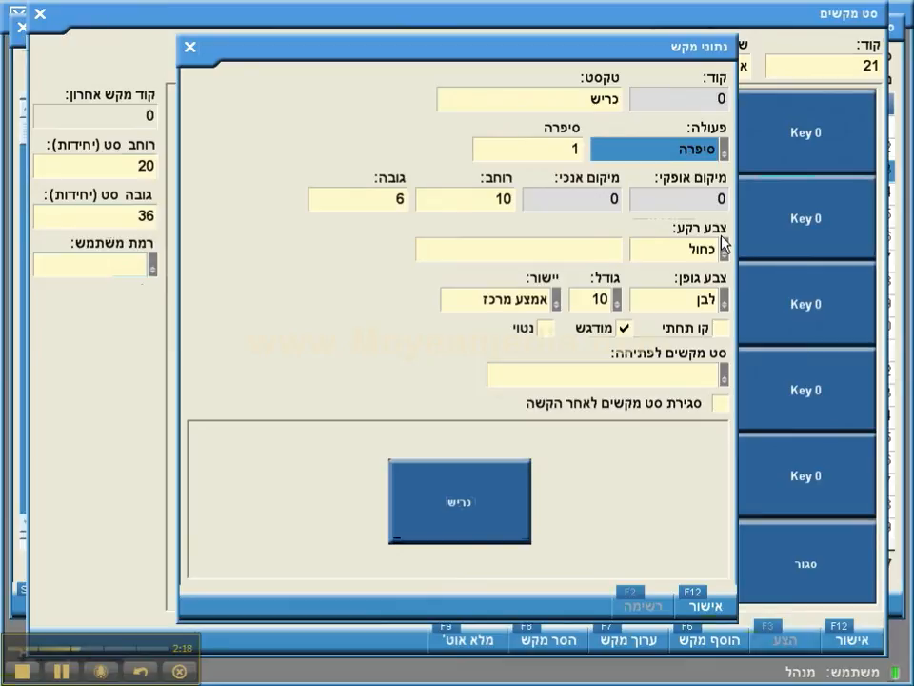
# Step: Set the key's action to item code (קוד) and bring up the item list
pyautogui.hotkey('alt', 'Down')
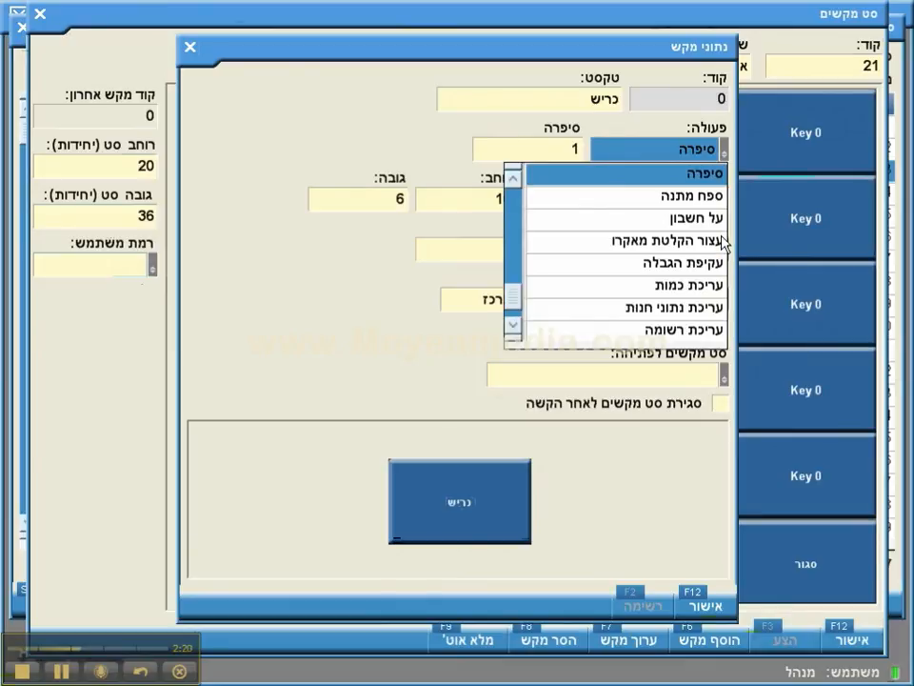
pyautogui.press('Up')
pyautogui.press('Up')
pyautogui.press('Up')
pyautogui.press('Up')
pyautogui.press('Up')
pyautogui.press('Up')
pyautogui.press('Up')
pyautogui.press('Up')
pyautogui.press('Up')
pyautogui.press('Up')
pyautogui.press('Up')
pyautogui.press('Up')
pyautogui.press('Up')
pyautogui.press('Up')
pyautogui.press('Up')
pyautogui.press('Up')
pyautogui.press('Up')
pyautogui.press('Up')
pyautogui.press('Up')
pyautogui.press('Up')
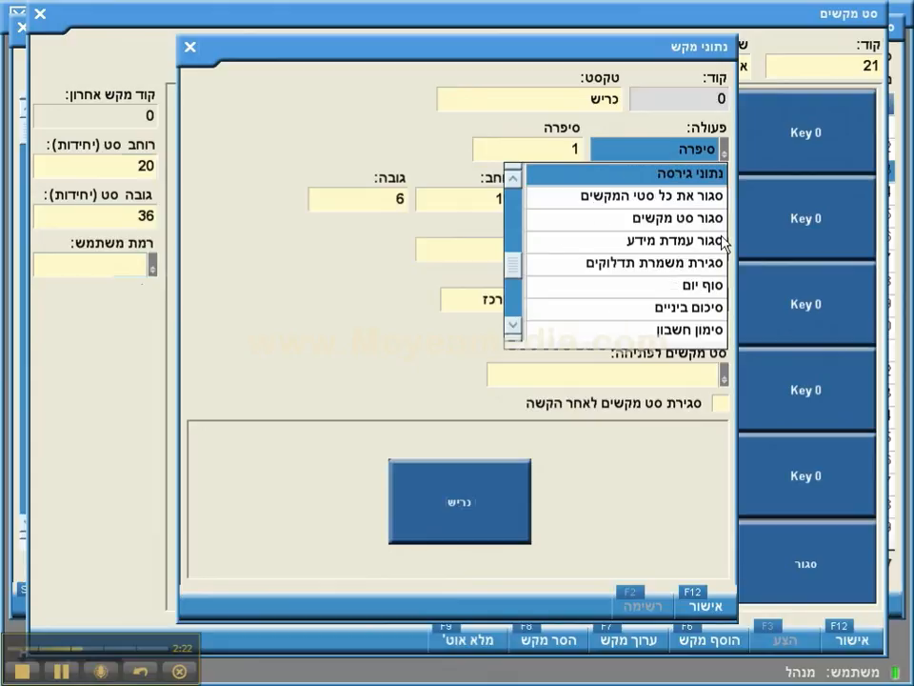
pyautogui.press('Up')
pyautogui.press('Up')
pyautogui.press('Up')
pyautogui.press('Up')
pyautogui.press('Up')
pyautogui.press('Up')
pyautogui.press('Up')
pyautogui.press('Up')
pyautogui.press('Up')
pyautogui.press('Up')
pyautogui.press('Up')
pyautogui.press('Up')
pyautogui.press('Up')
pyautogui.press('Up')
pyautogui.press('Up')
pyautogui.press('Up')
pyautogui.press('Up')
pyautogui.press('Up')
pyautogui.press('Up')
pyautogui.press('Up')
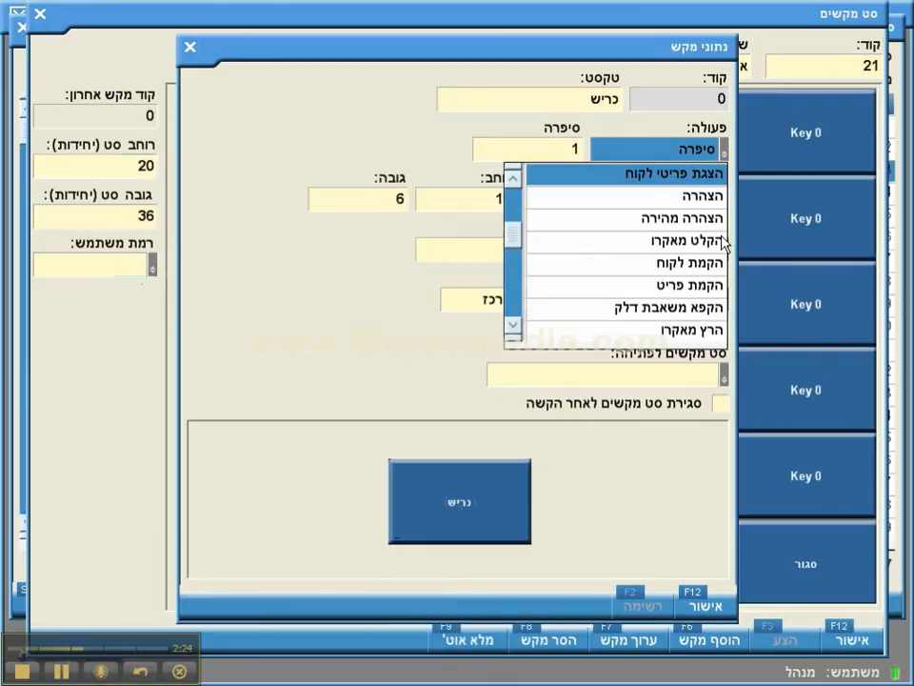
pyautogui.press('Up')
pyautogui.press('Up')
pyautogui.press('Up')
pyautogui.press('Up')
pyautogui.press('Up')
pyautogui.press('Up')
pyautogui.press('Up')
pyautogui.press('Up')
pyautogui.press('Up')
pyautogui.press('Up')
pyautogui.press('Up')
pyautogui.press('Up')
pyautogui.press('Up')
pyautogui.press('Up')
pyautogui.press('Up')
pyautogui.press('Up')
pyautogui.press('Up')
pyautogui.press('Up')
pyautogui.press('Up')
pyautogui.press('Up')
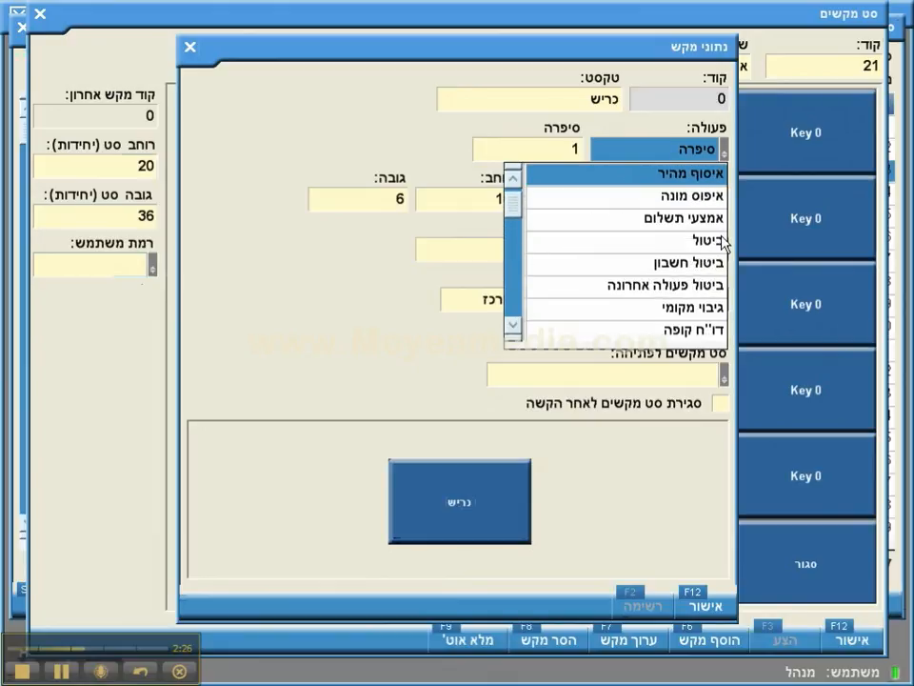
pyautogui.press('Escape')
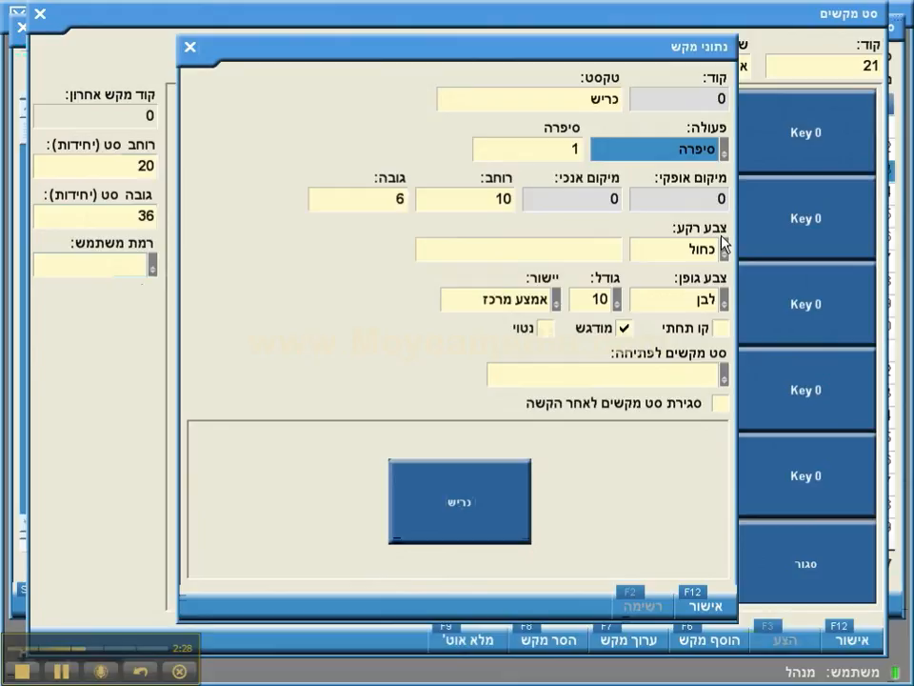
pyautogui.write('קוד')
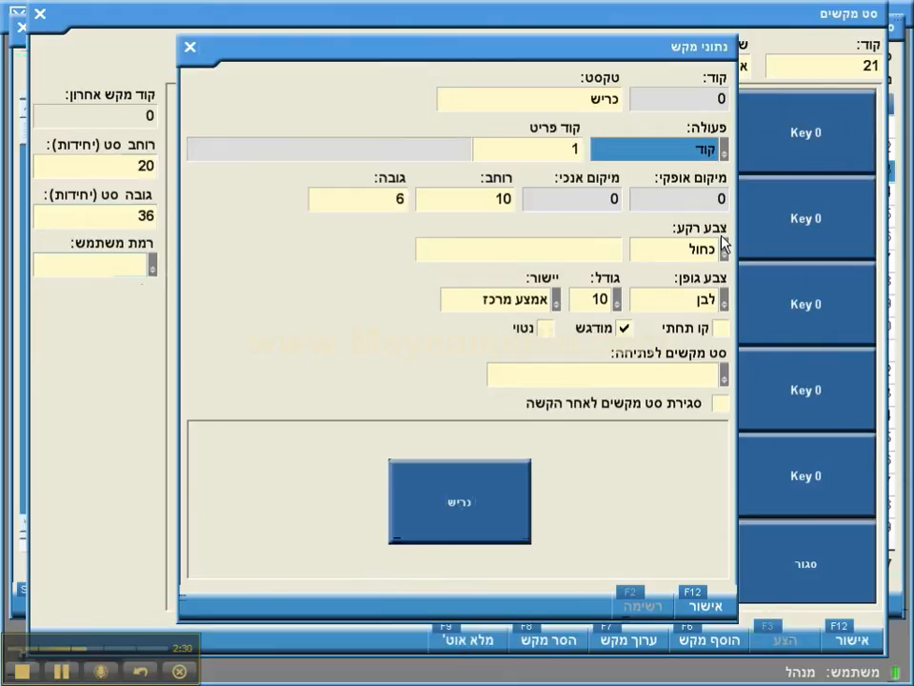
pyautogui.press('Tab')
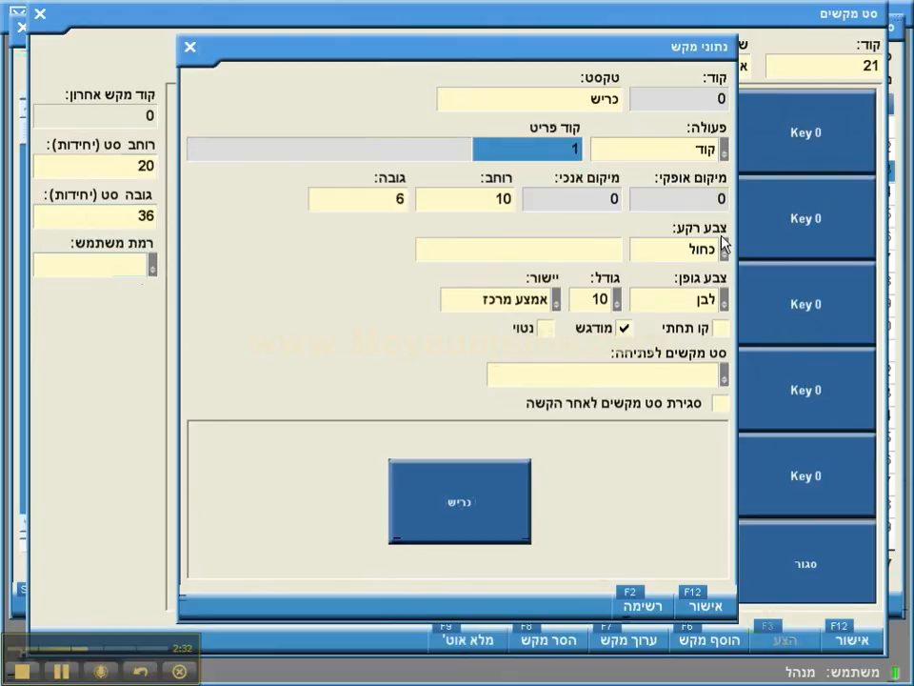
pyautogui.press('F2')
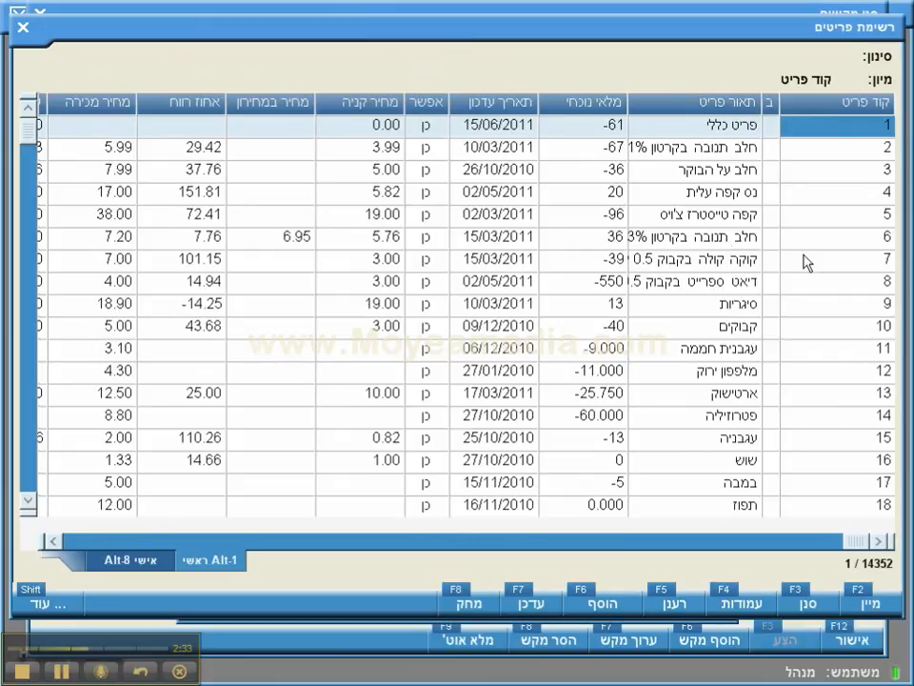
pyautogui.press('Down')
pyautogui.press('Down')
pyautogui.press('Down')
pyautogui.press('Down')
# Step: Start a new item 'כריש' in department 1 (מכולת) with supplier 1 (חנות)
pyautogui.press('Down')
pyautogui.press('Down')
pyautogui.press('Down')
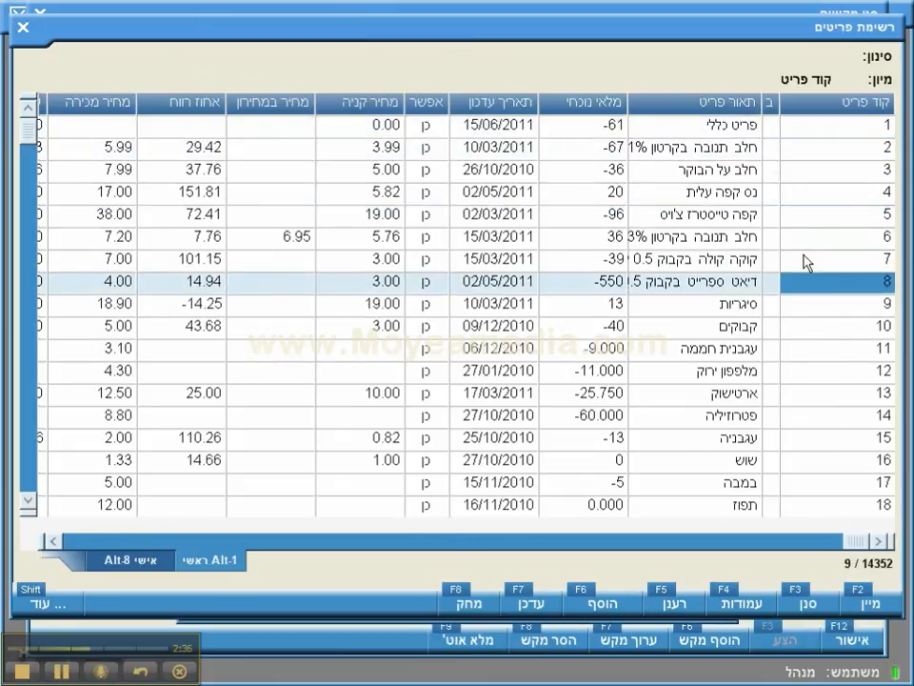
pyautogui.press('Down')
pyautogui.press('Down')
pyautogui.press('Up')
pyautogui.press('Up')
pyautogui.press('Up')
pyautogui.press('Up')
pyautogui.press('Up')
pyautogui.press('Up')
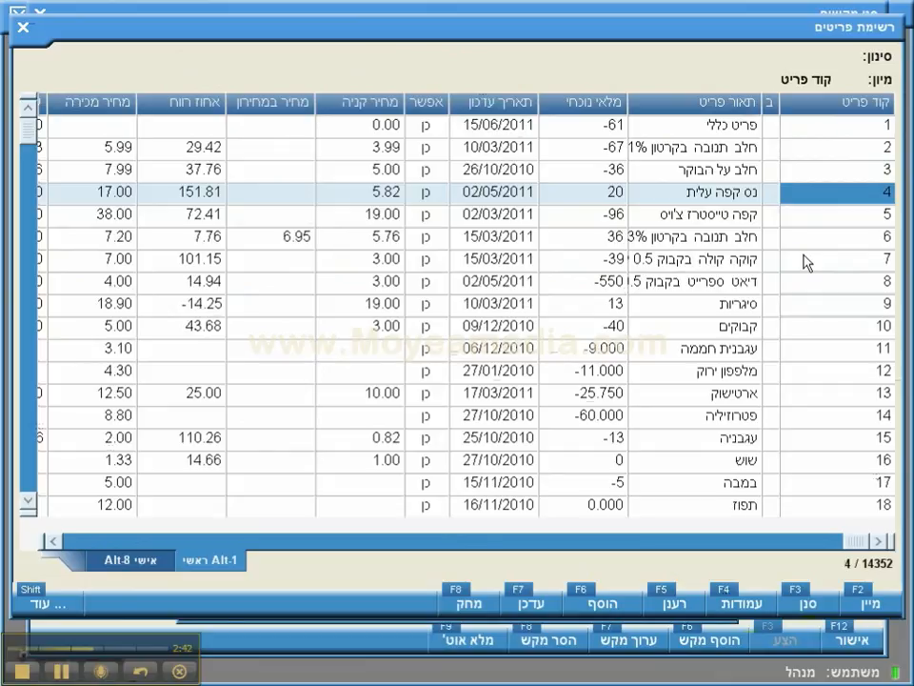
pyautogui.press('F6')
pyautogui.write('כריש')
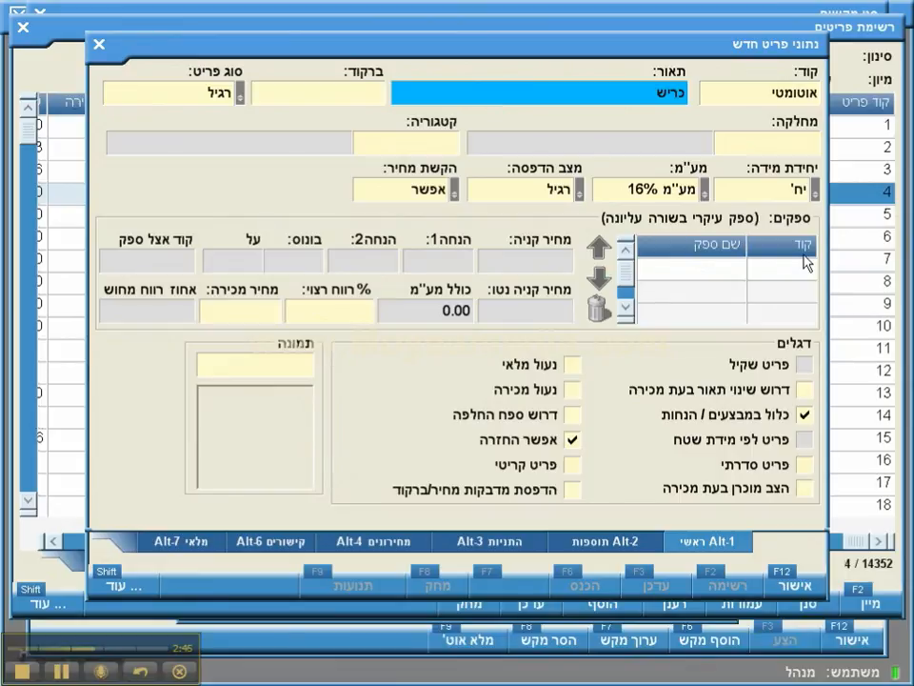
pyautogui.press('Return')
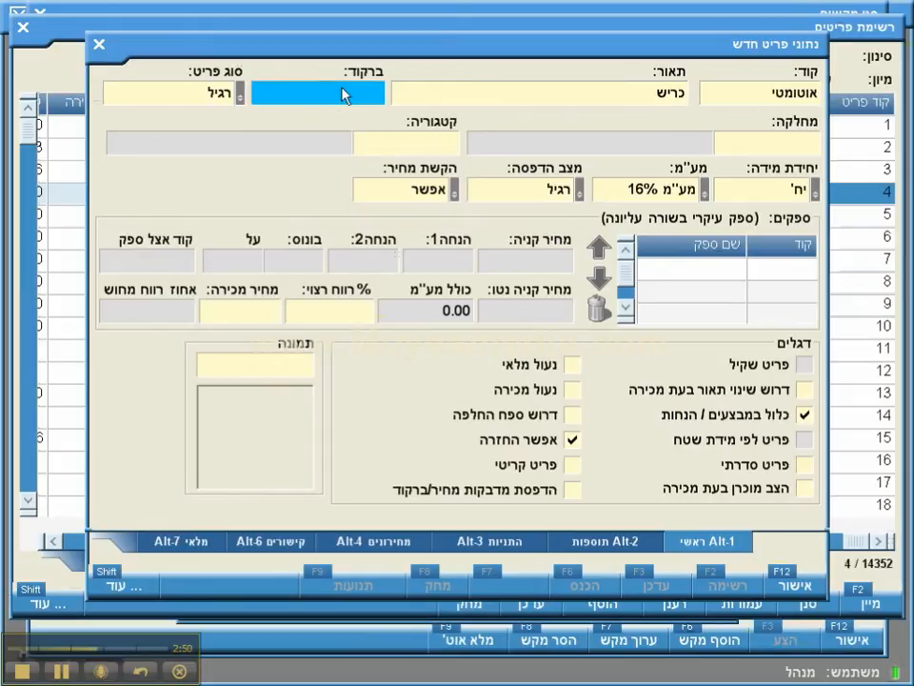
pyautogui.click(786, 144)
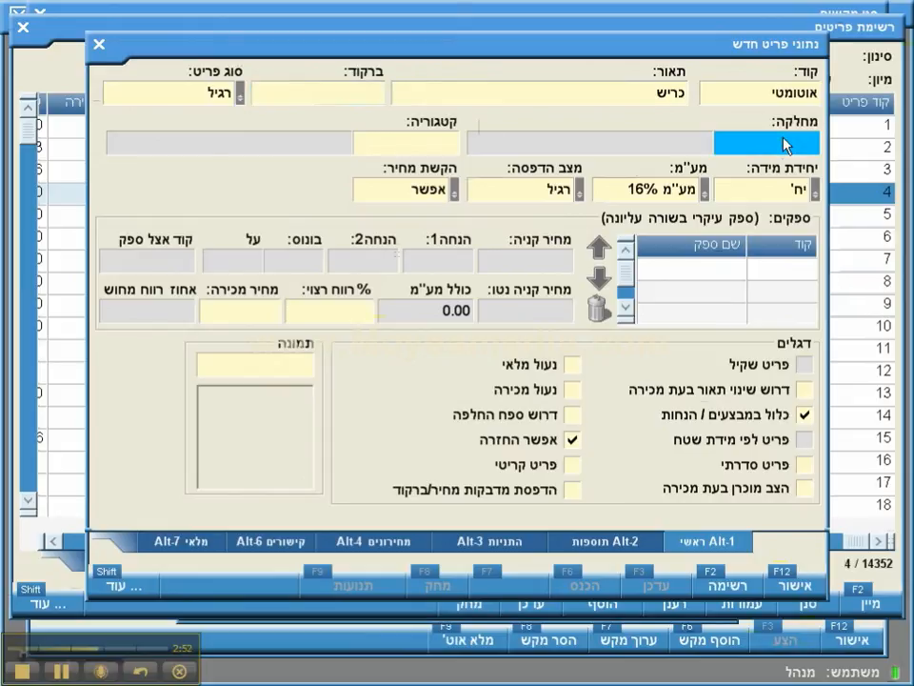
pyautogui.write('1')
pyautogui.press('Return')
pyautogui.press('Return')
pyautogui.press('Return')
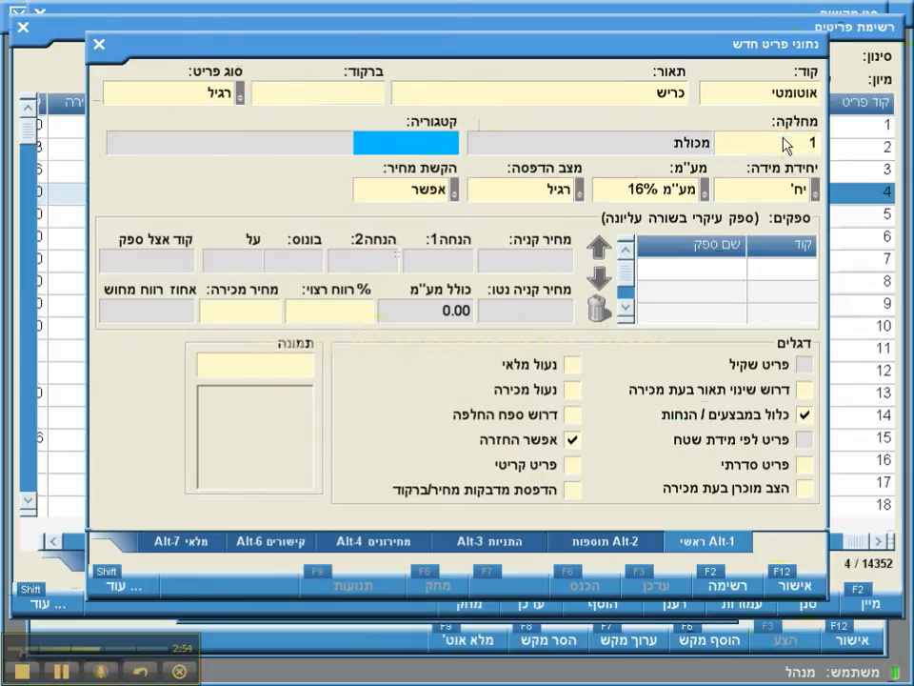
pyautogui.write('1')
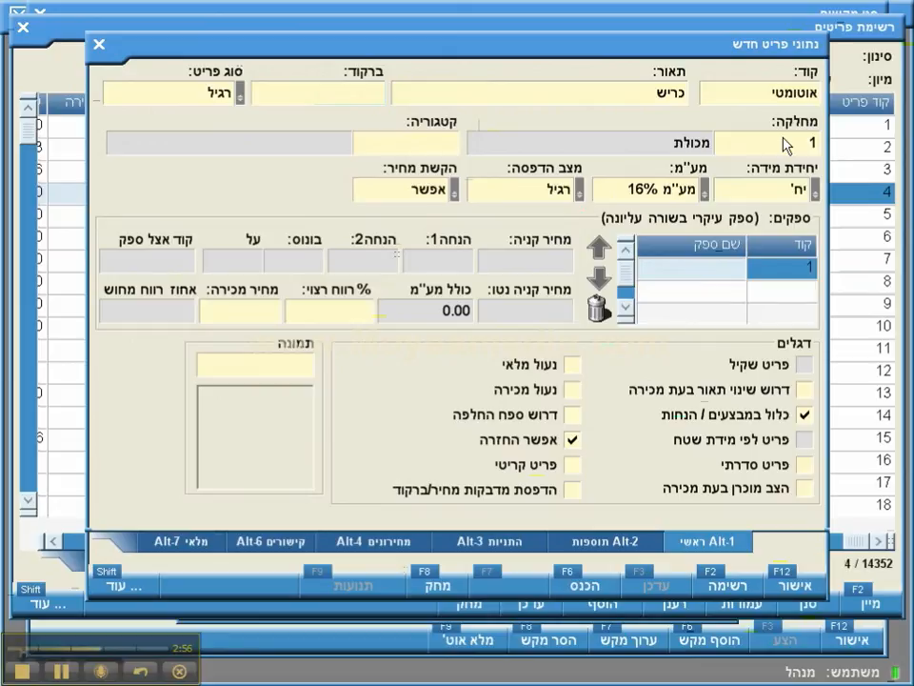
pyautogui.press('Return')
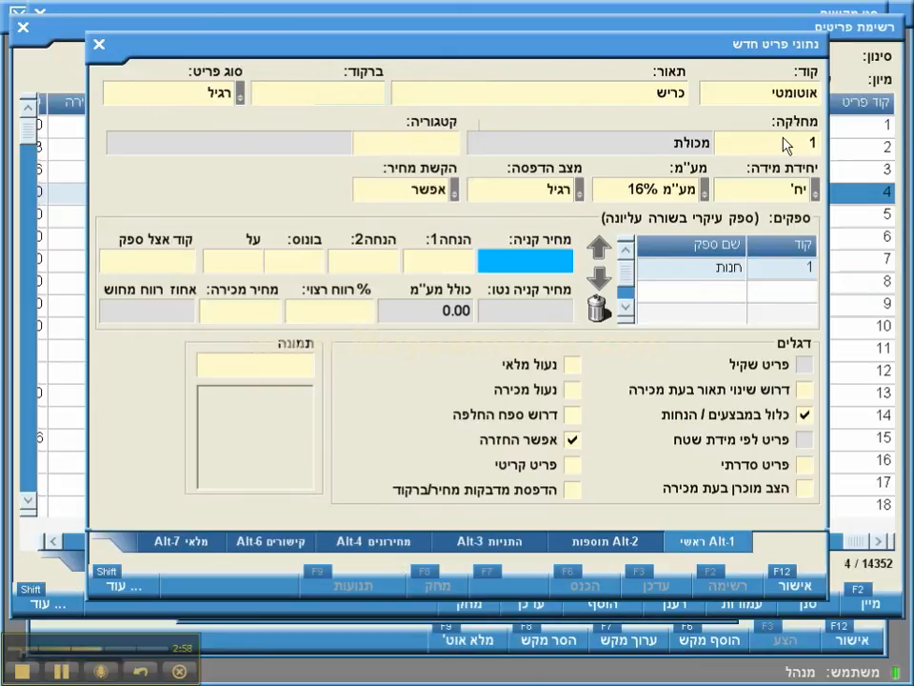
# Step: Give the item purchase price 60 and 100% profit (selling 139.20), then save it as item 102
pyautogui.write('60')
pyautogui.press('Return')
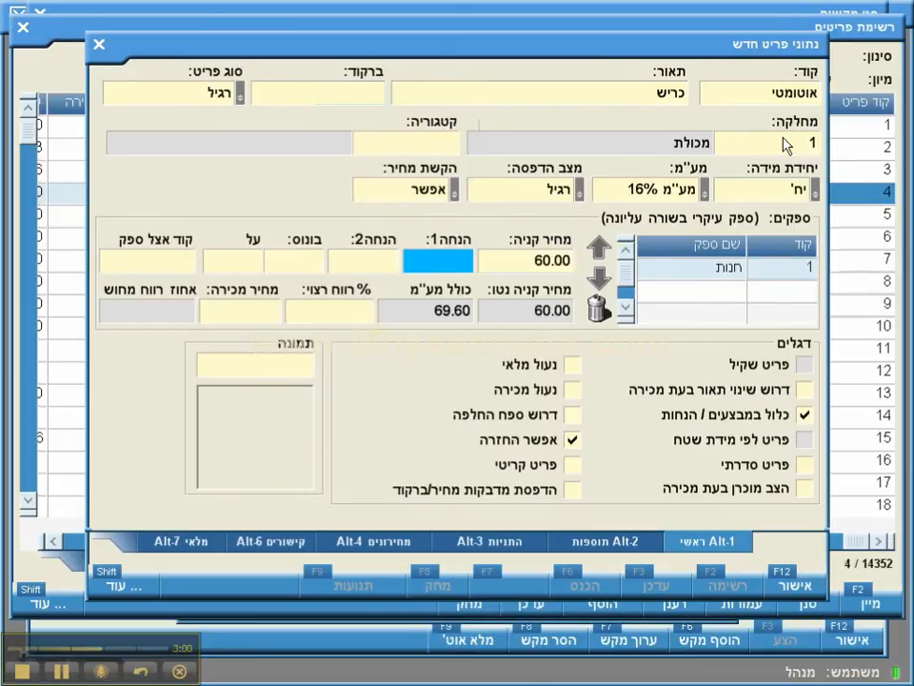
pyautogui.press('Return')
pyautogui.press('Return')
pyautogui.press('Return')
pyautogui.press('Return')
pyautogui.press('Return')
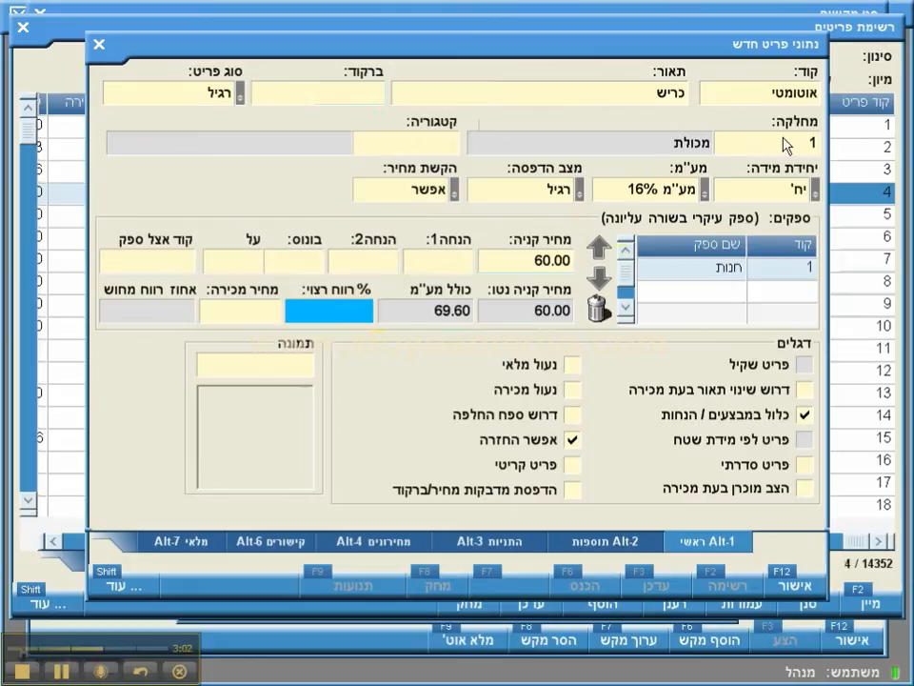
pyautogui.write('100')
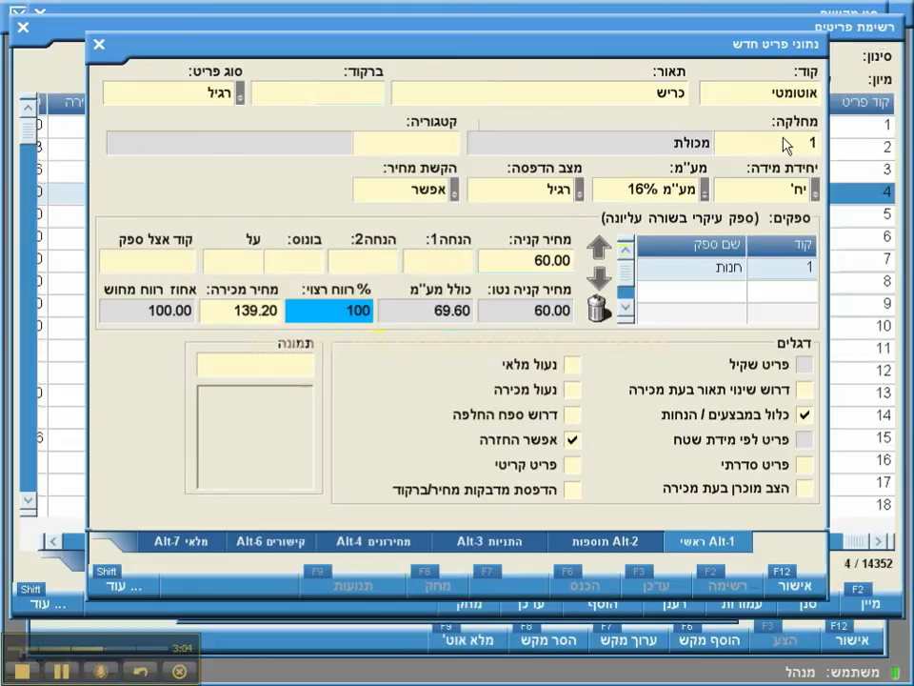
pyautogui.press('Return')
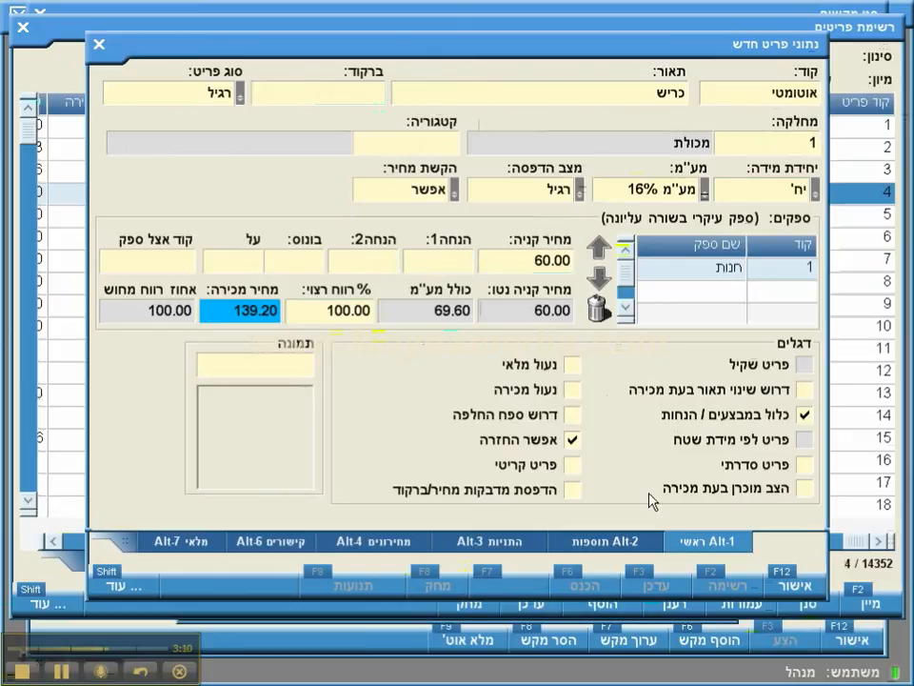
pyautogui.click(260, 367)
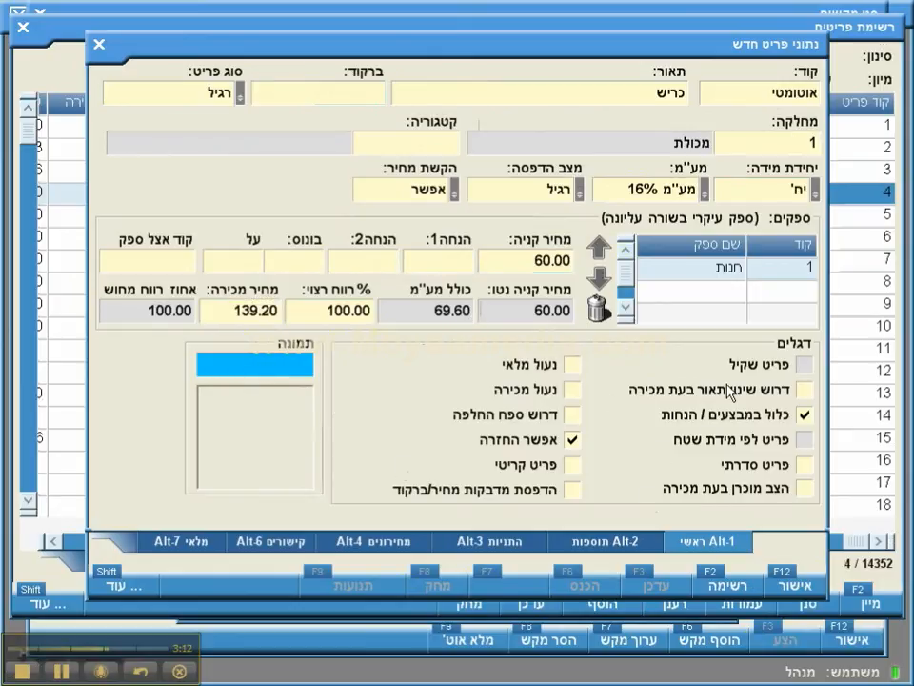
pyautogui.click(789, 589)
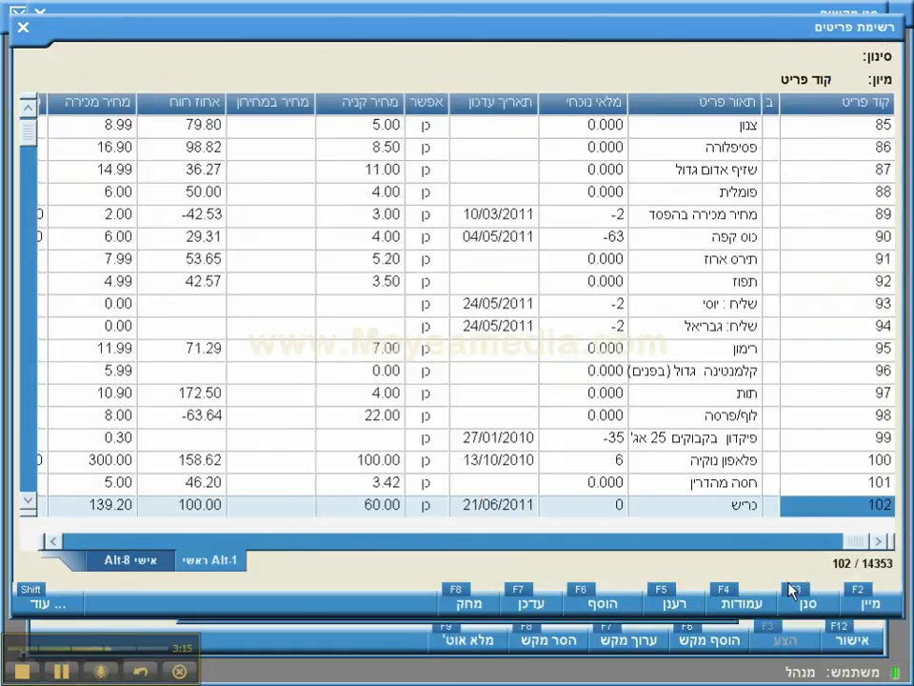
# Step: Link the key to item 102 כריש with background shark.jpg and save the set
pyautogui.doubleClick(880, 508)
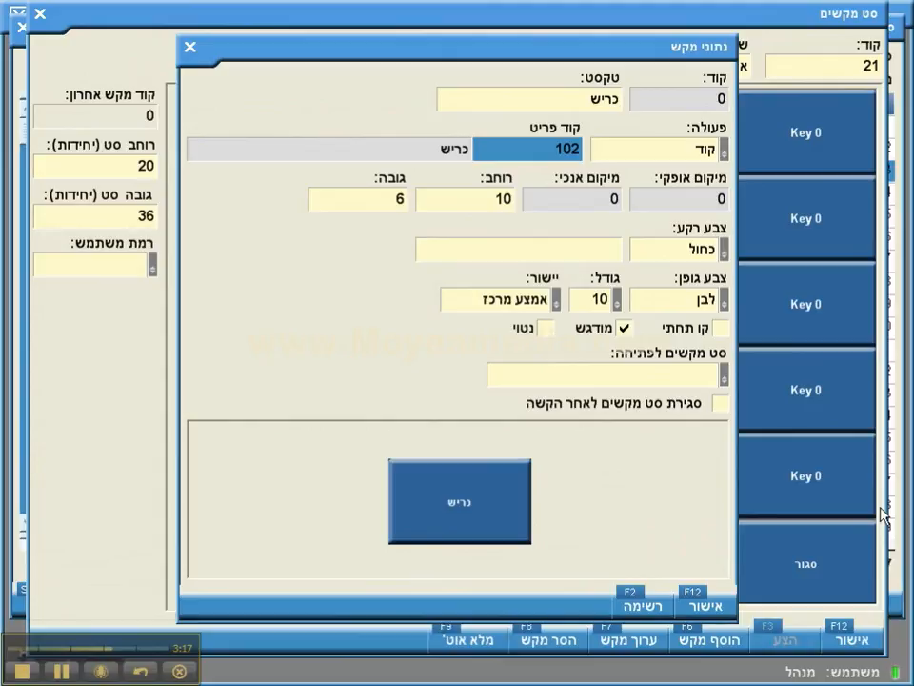
pyautogui.press('Tab')
pyautogui.press('Tab')
pyautogui.press('Tab')
pyautogui.press('Tab')
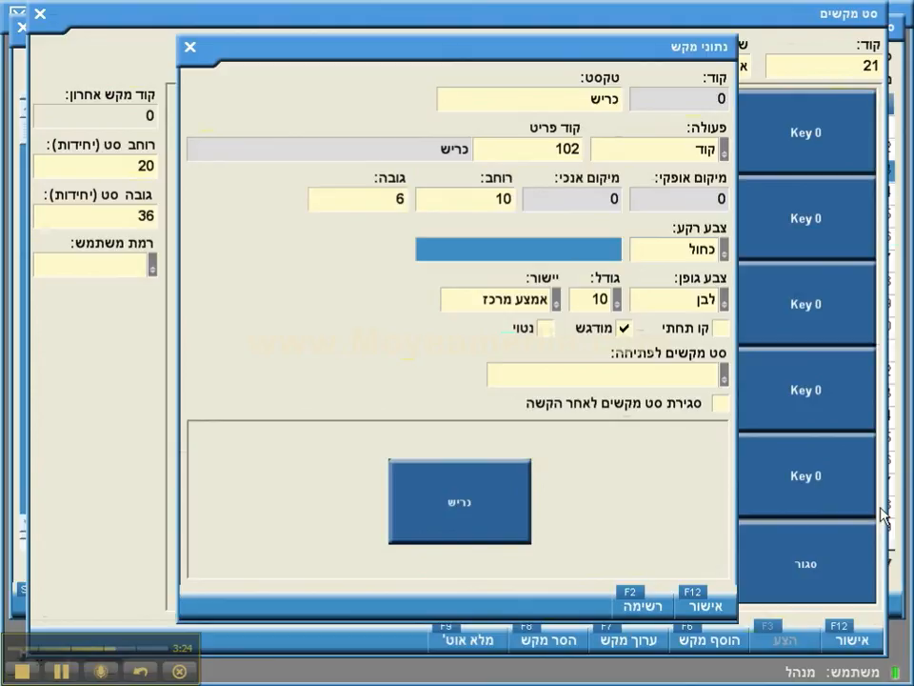
pyautogui.write('sha')
pyautogui.write('rk.jpg')
pyautogui.press('Tab')
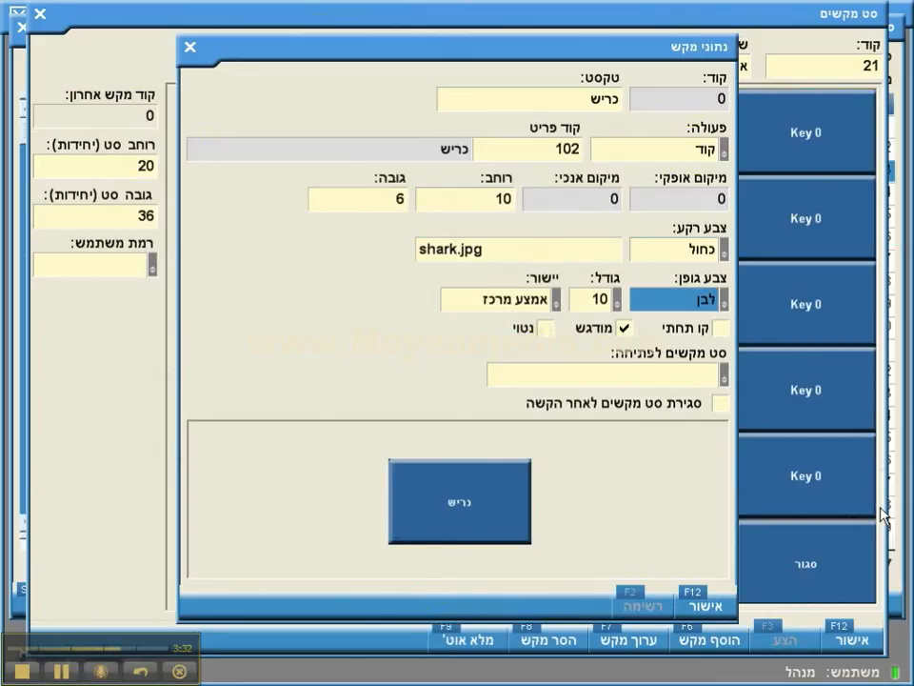
pyautogui.press('F12')
pyautogui.press('F12')
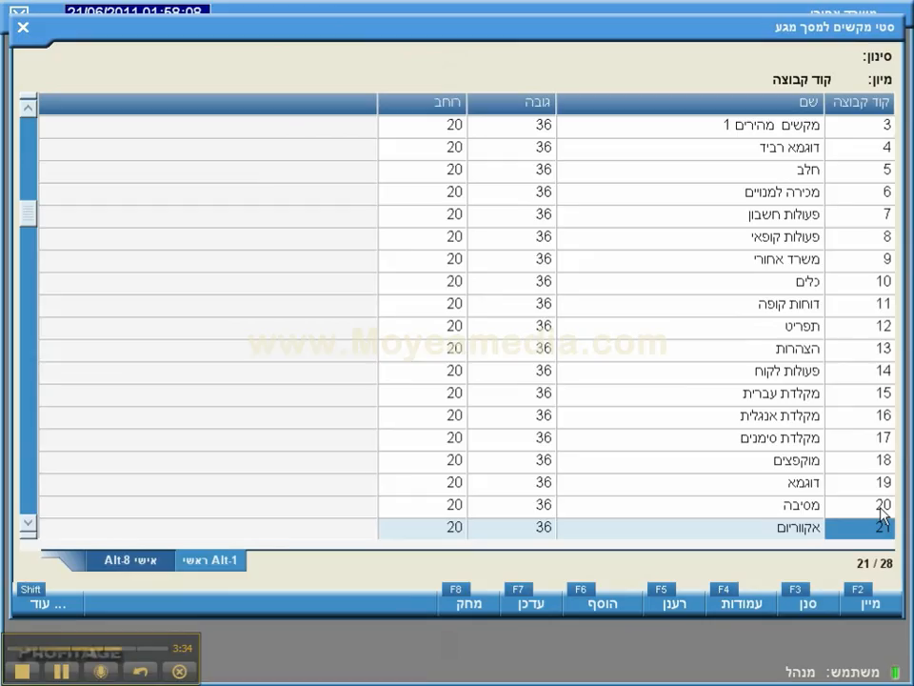
# Step: In set 21, change the shark key's background from blue (כחול) to white (לבן) and save
pyautogui.press('F7')
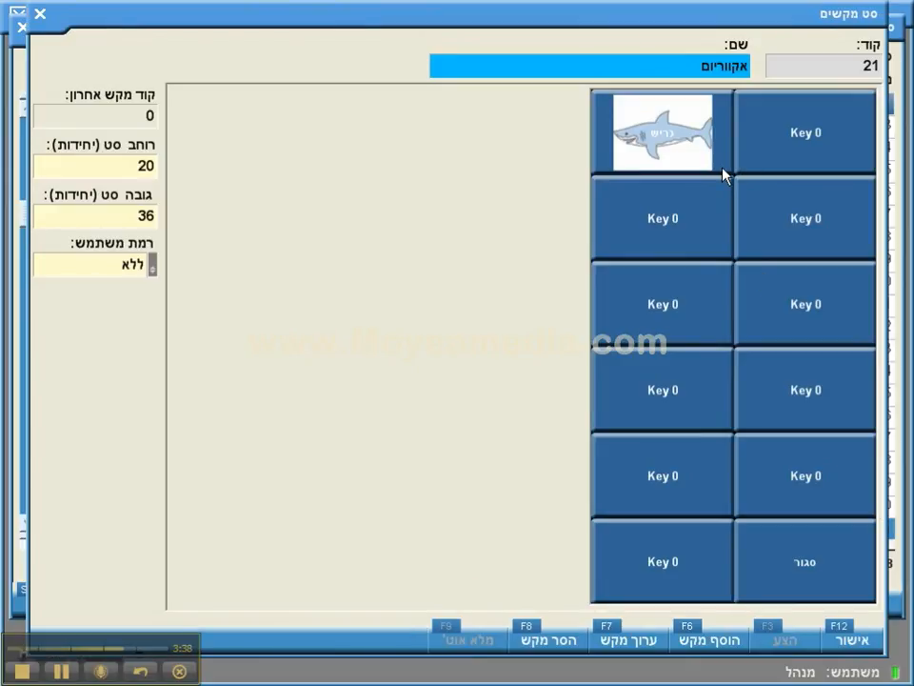
pyautogui.doubleClick(666, 173)
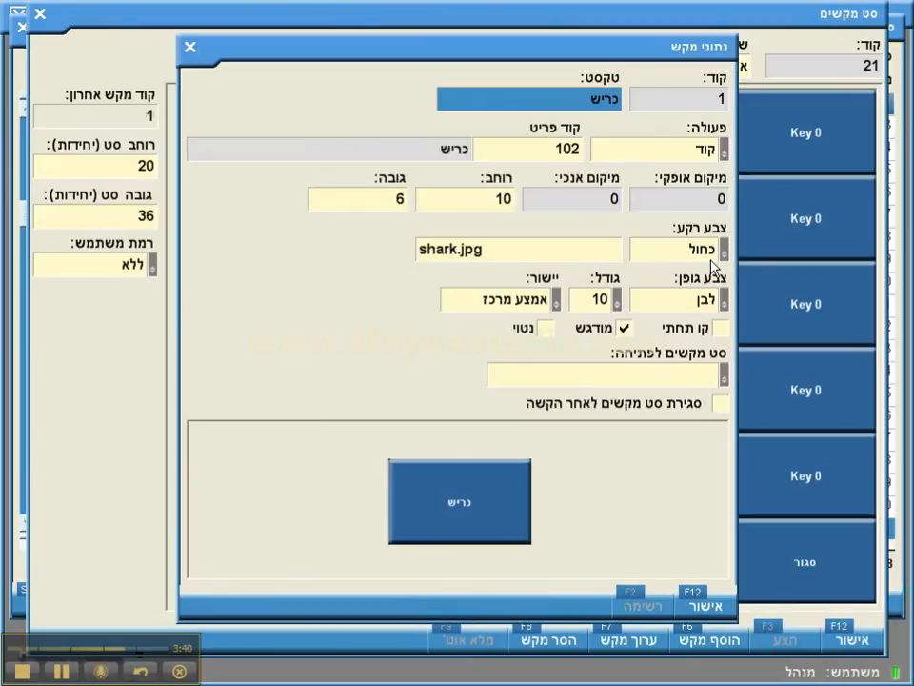
pyautogui.click(711, 259)
pyautogui.press('Down')
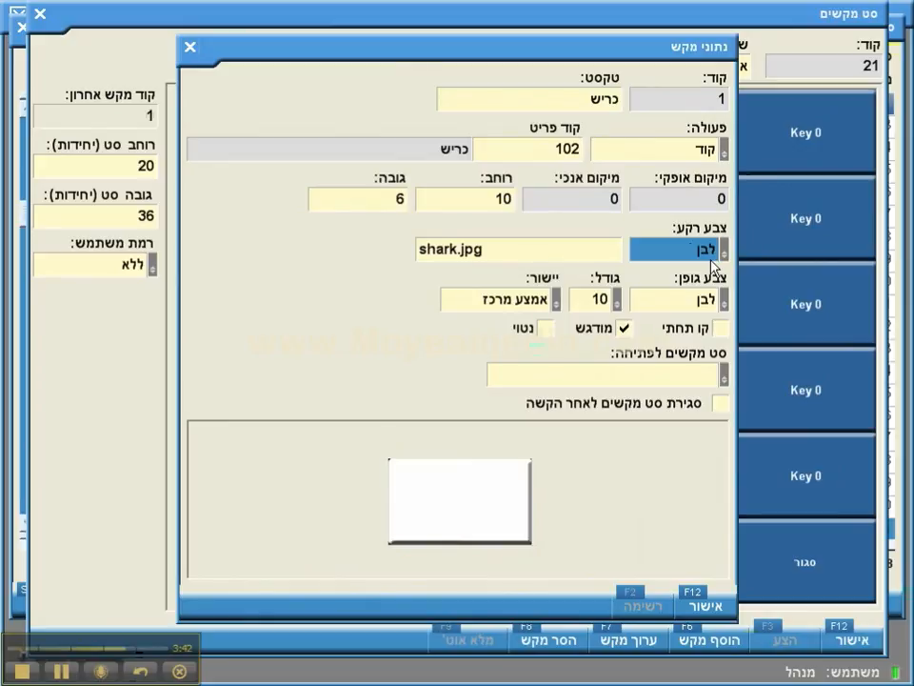
pyautogui.click(697, 600)
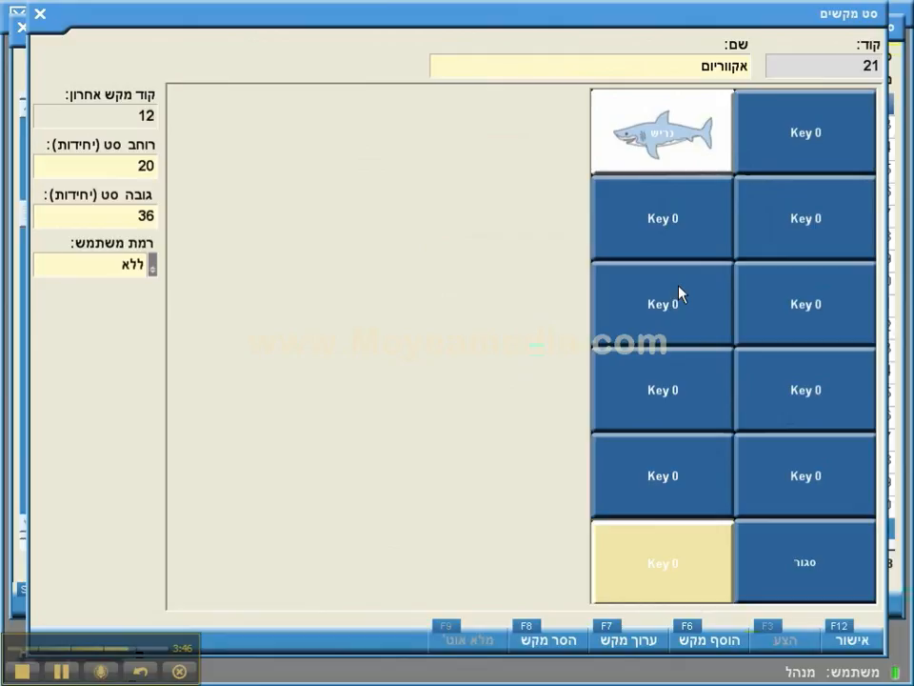
pyautogui.click(844, 636)
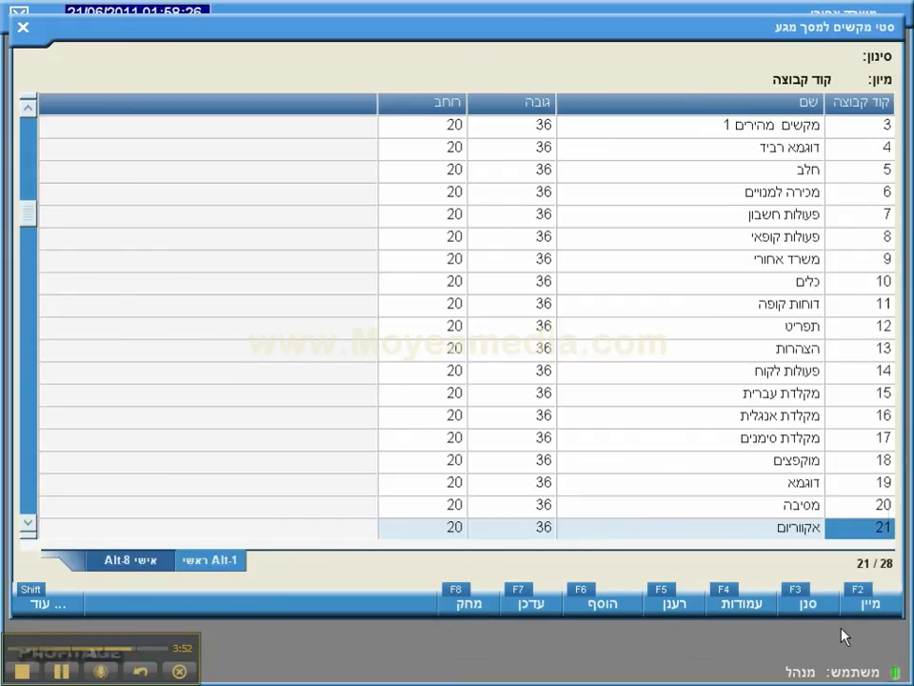
# Step: Make set 50's מוצרים מהירים key open key set 21 אקווריום, and save set 50
pyautogui.write('50')
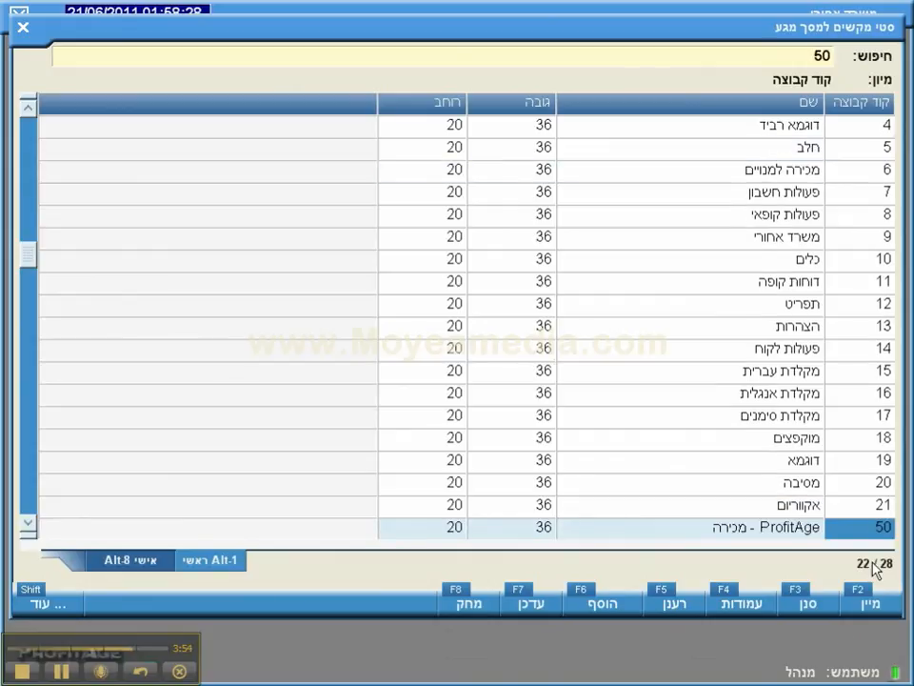
pyautogui.press('Return')
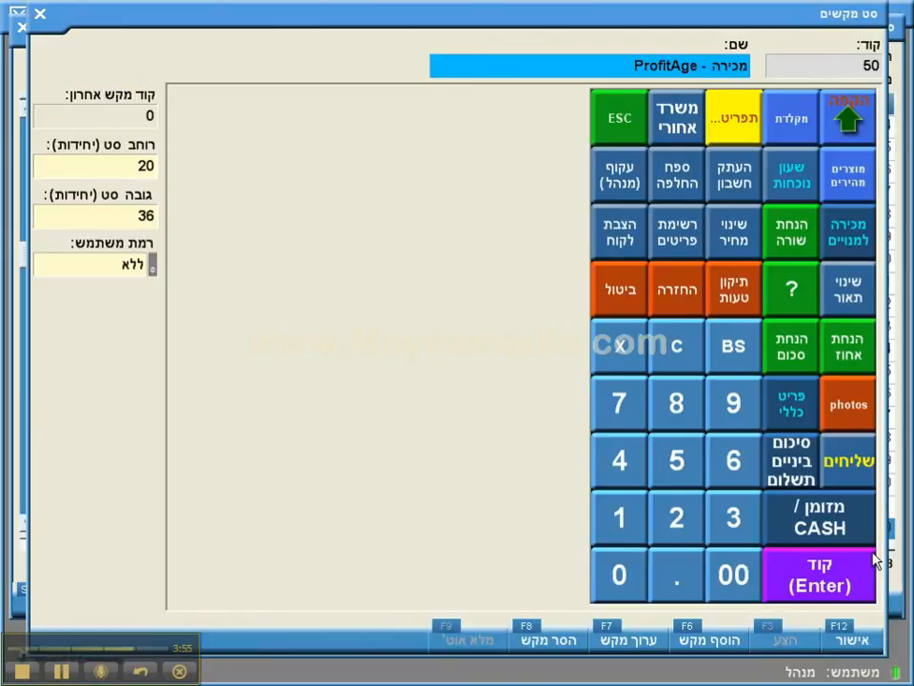
pyautogui.doubleClick(863, 180)
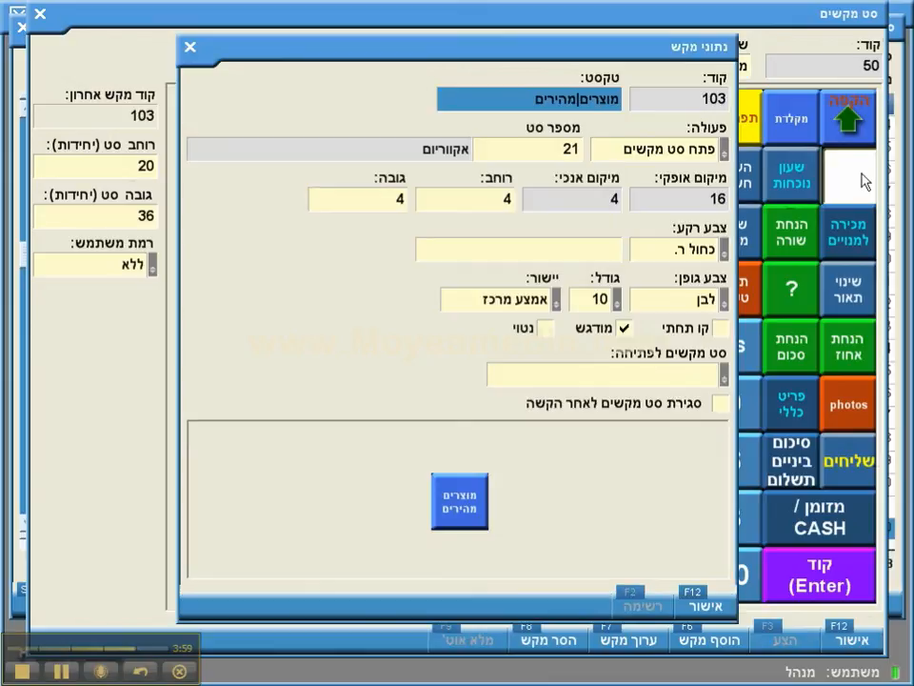
pyautogui.click(688, 157)
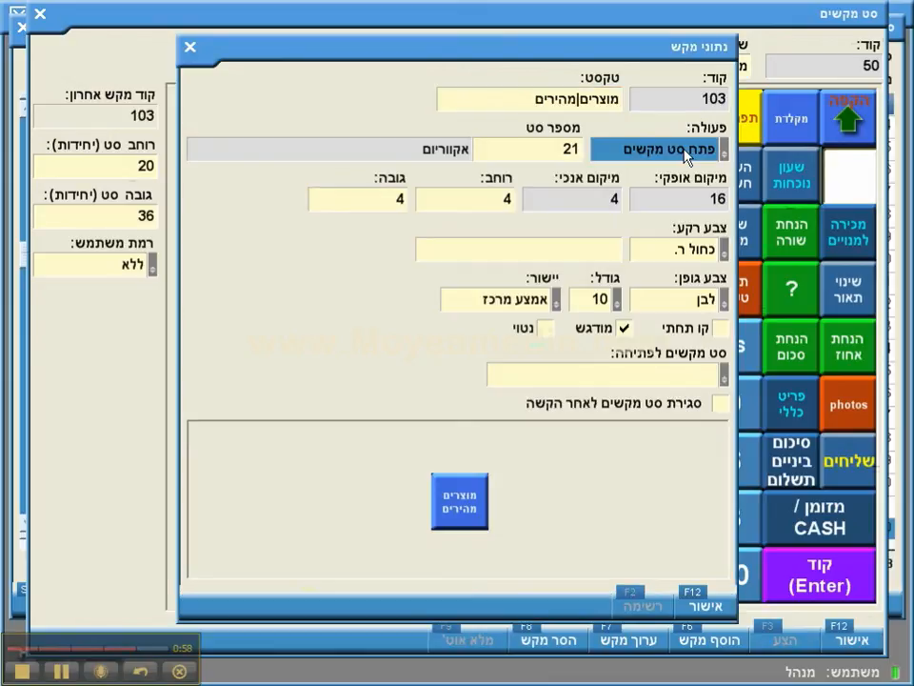
pyautogui.click(561, 152)
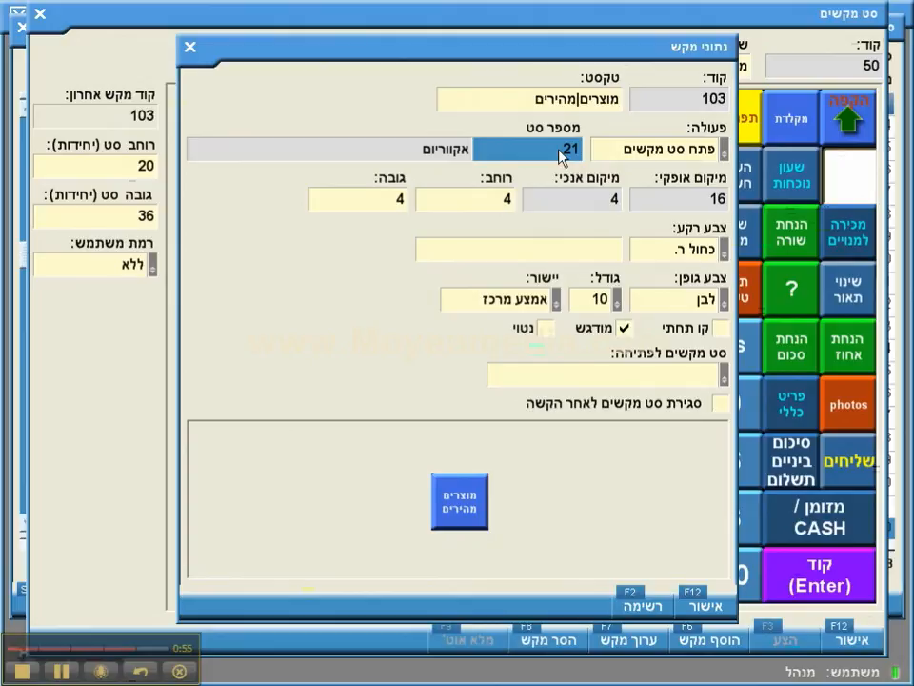
pyautogui.doubleClick(561, 153)
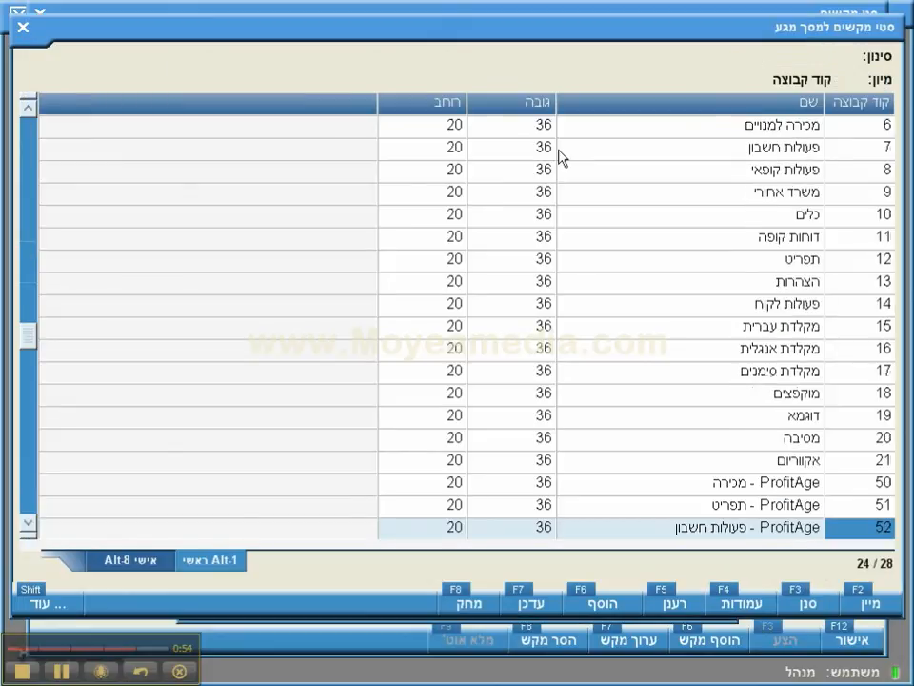
pyautogui.press('Escape')
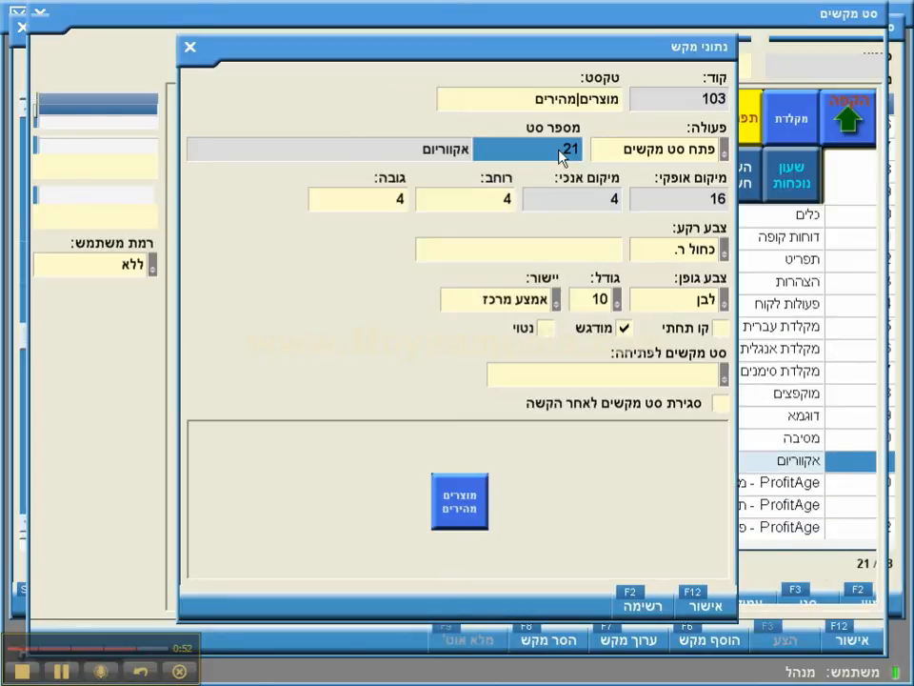
pyautogui.click(702, 607)
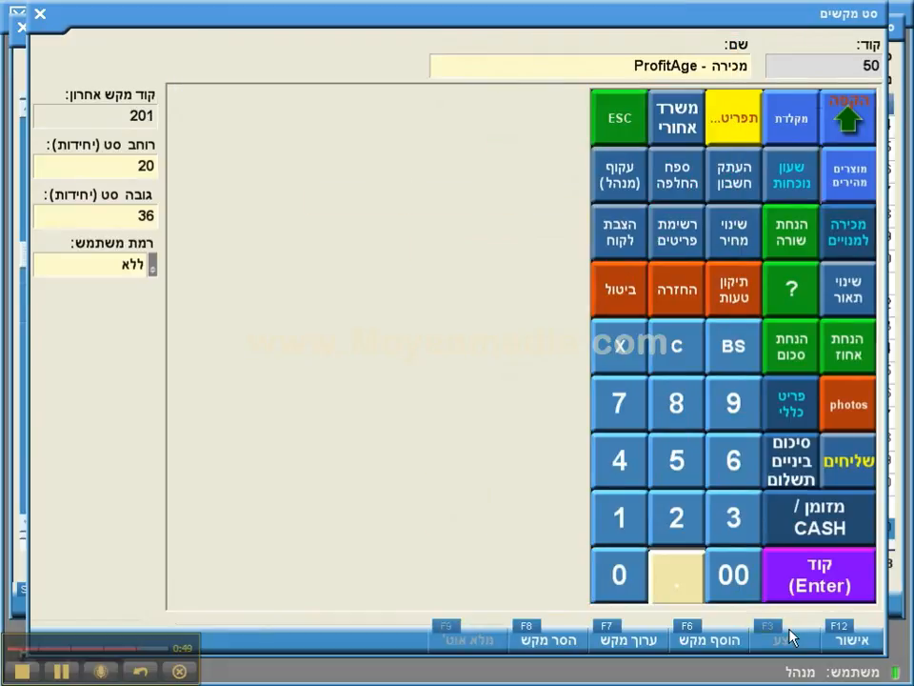
pyautogui.click(838, 642)
# Step: Leave the key sets screens and close the back office, confirming כן
pyautogui.press('Escape')
pyautogui.press('Escape')
pyautogui.press('Escape')
pyautogui.press('Escape')
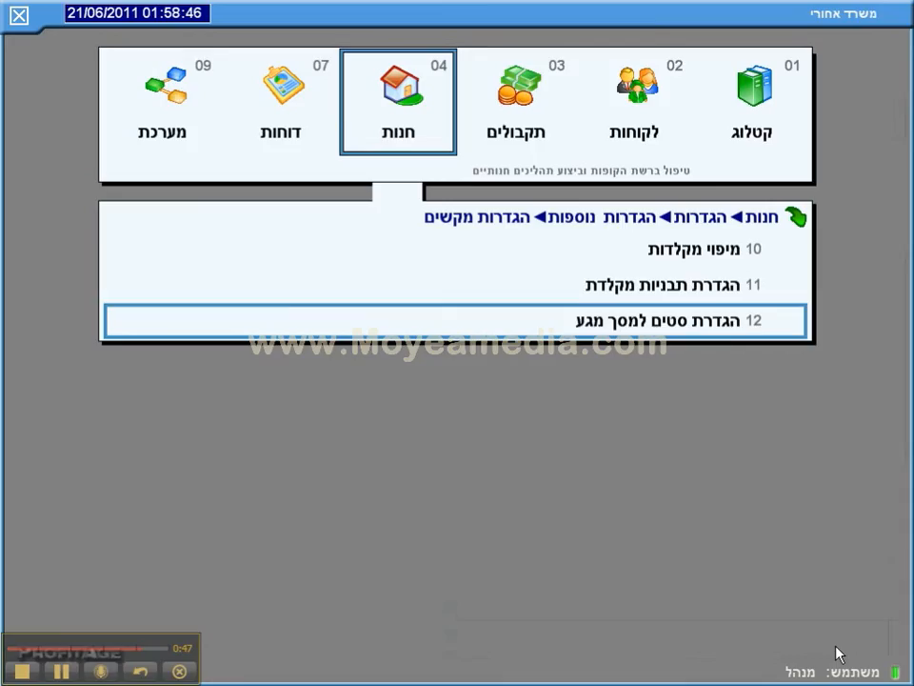
pyautogui.press('Escape')
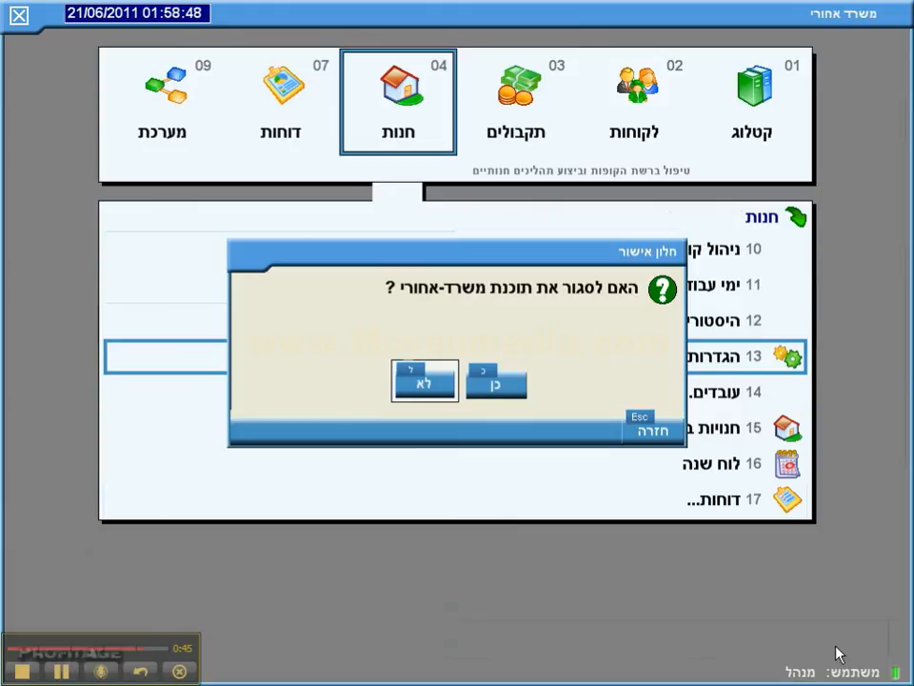
pyautogui.press('Right')
pyautogui.press('Return')
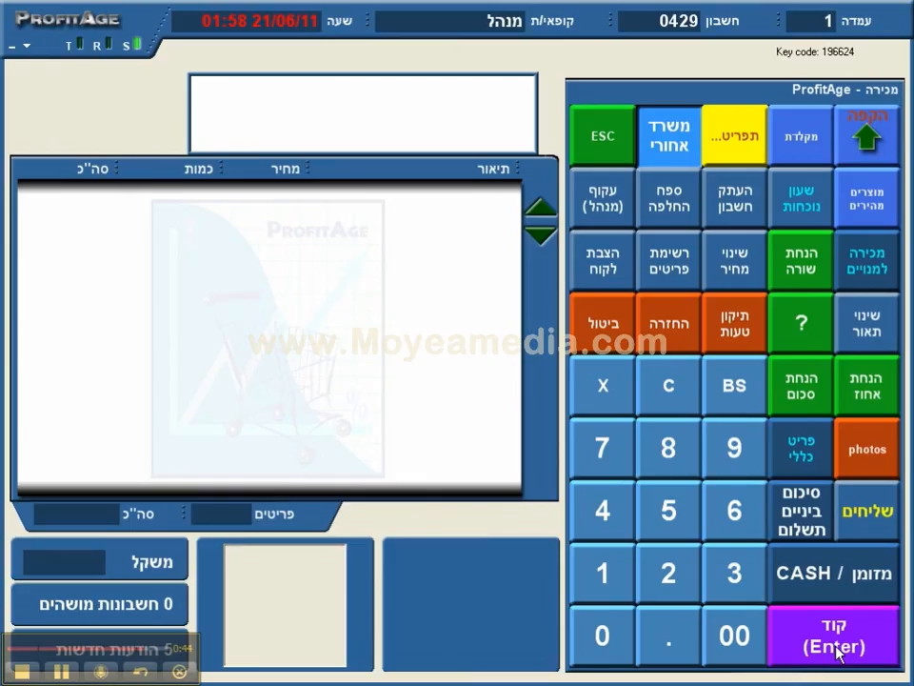
# Step: Sell one כריש at 139.20 from the אקווריום quick-products set's shark key, then close the set
pyautogui.click(739, 148)
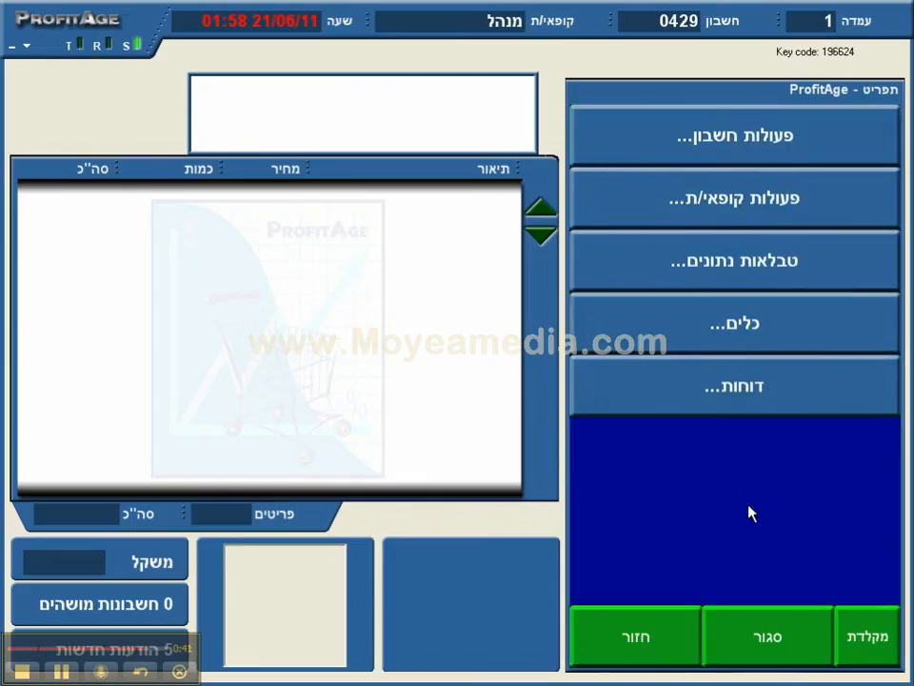
pyautogui.click(757, 655)
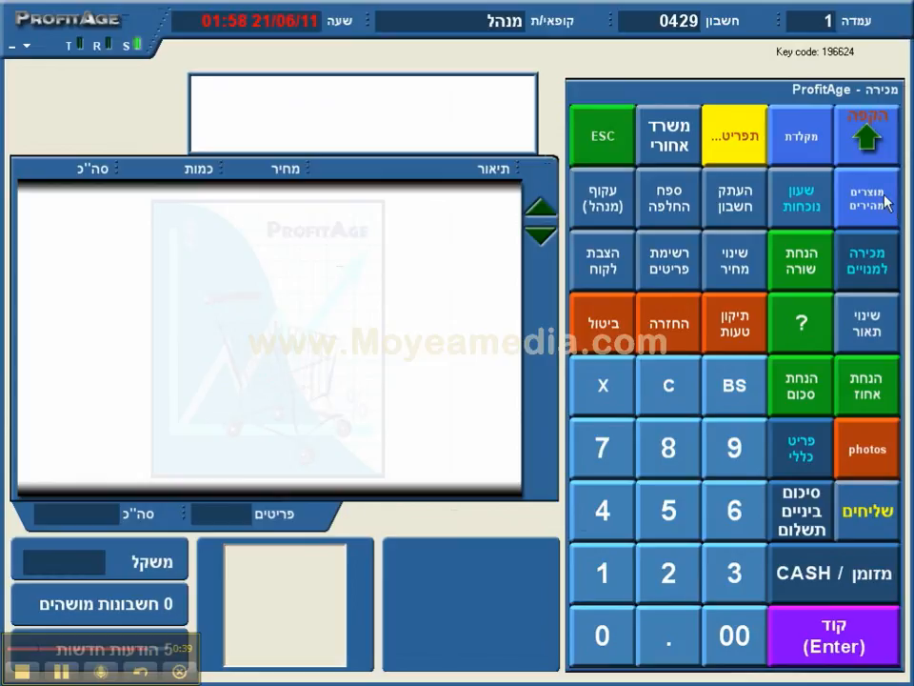
pyautogui.click(884, 198)
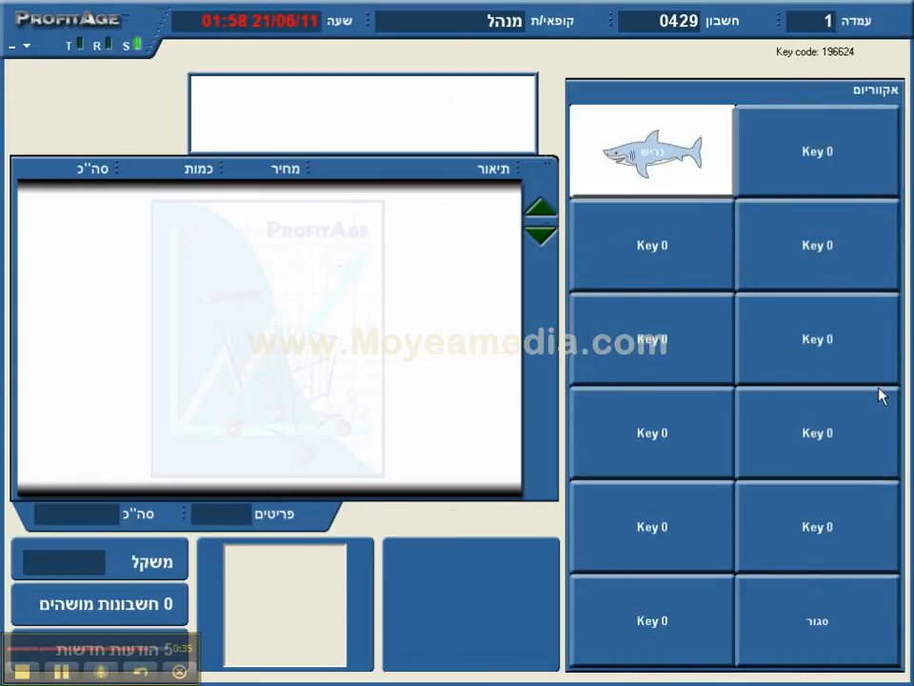
pyautogui.click(845, 598)
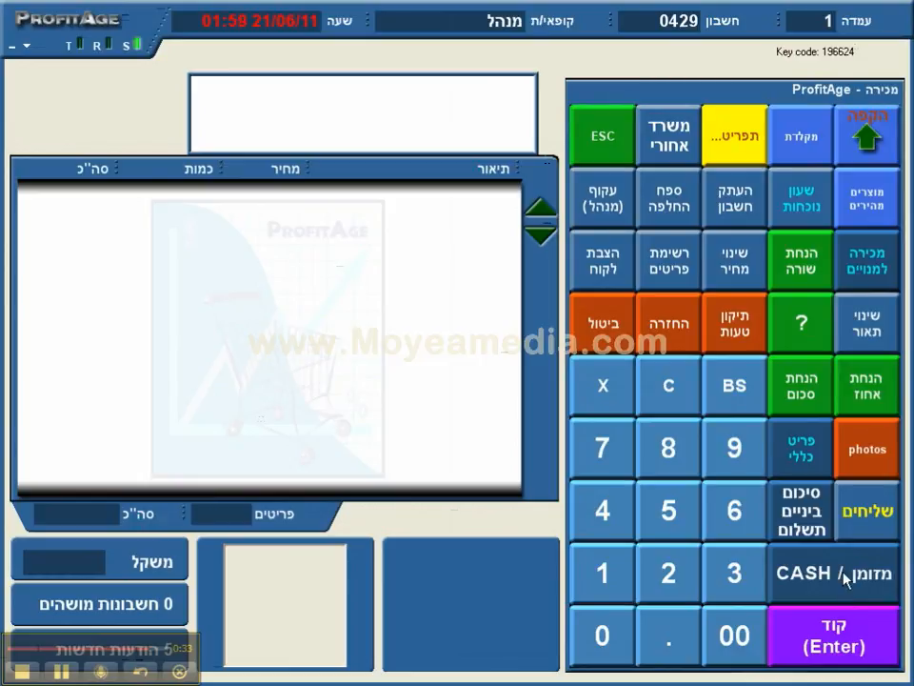
pyautogui.click(868, 211)
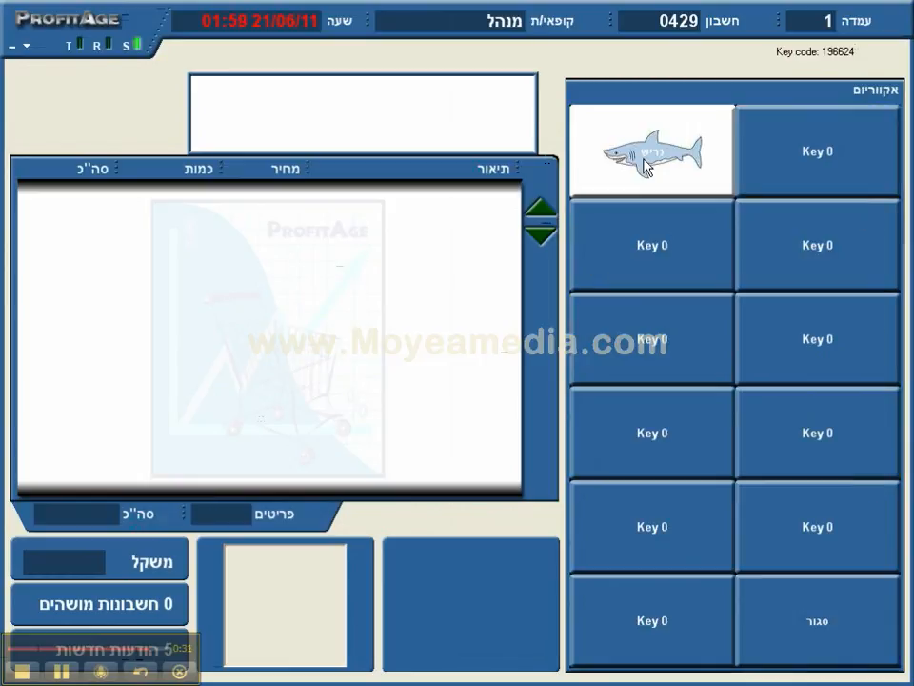
pyautogui.click(644, 167)
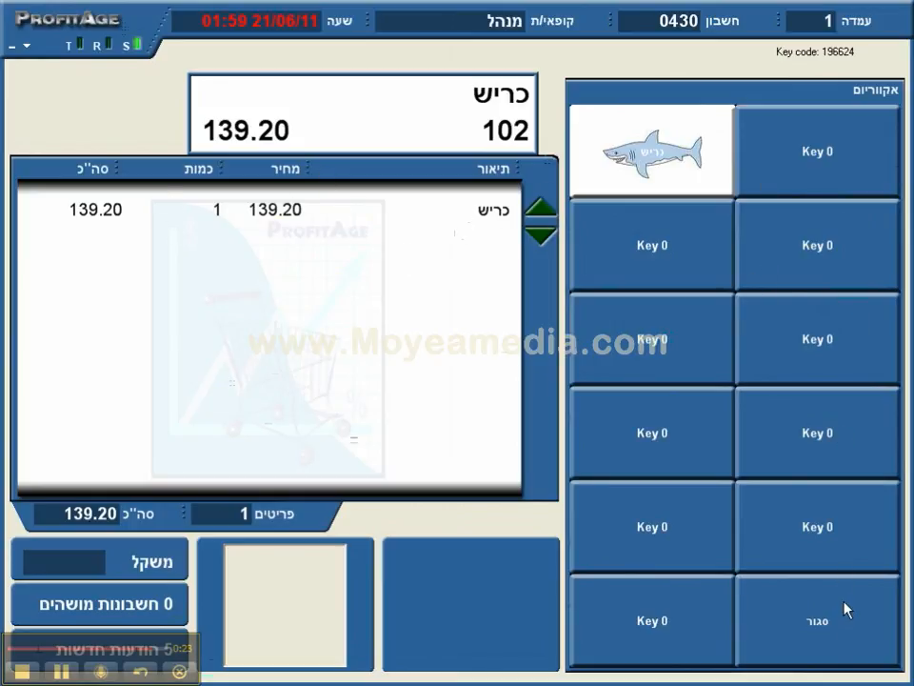
pyautogui.click(845, 623)
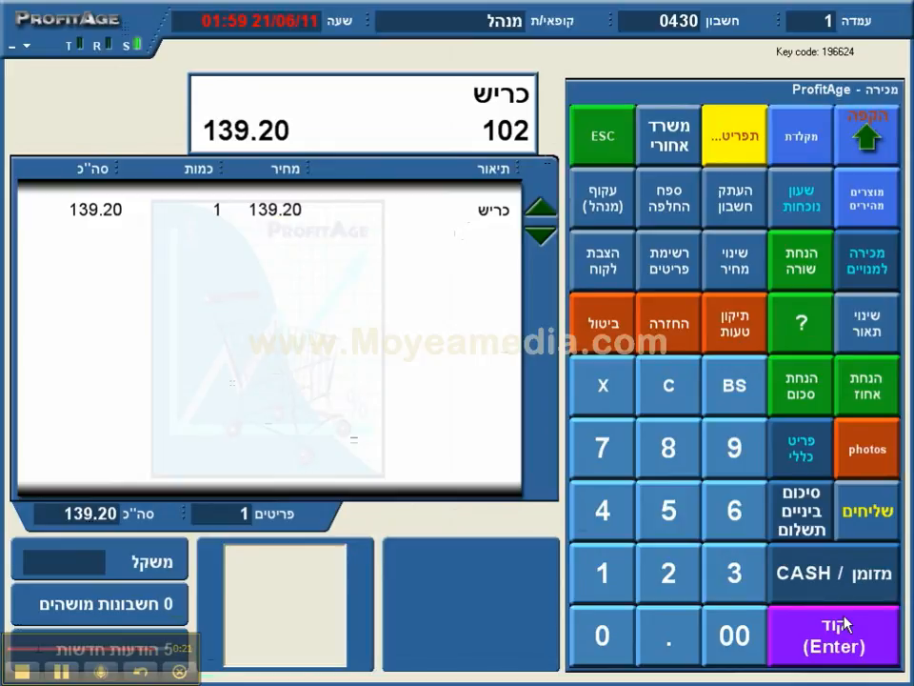